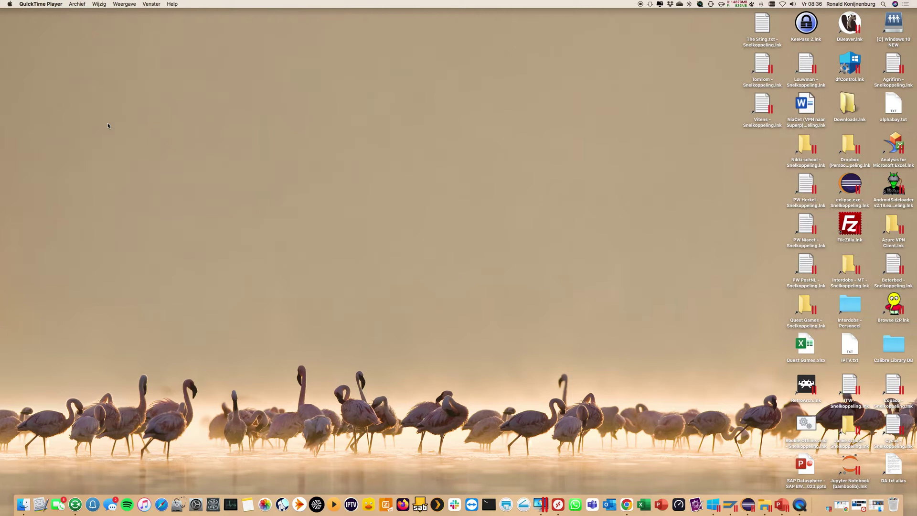
# - Bring Google Chrome with the SAP Datasphere home page to the front
pyautogui.click(626, 504)
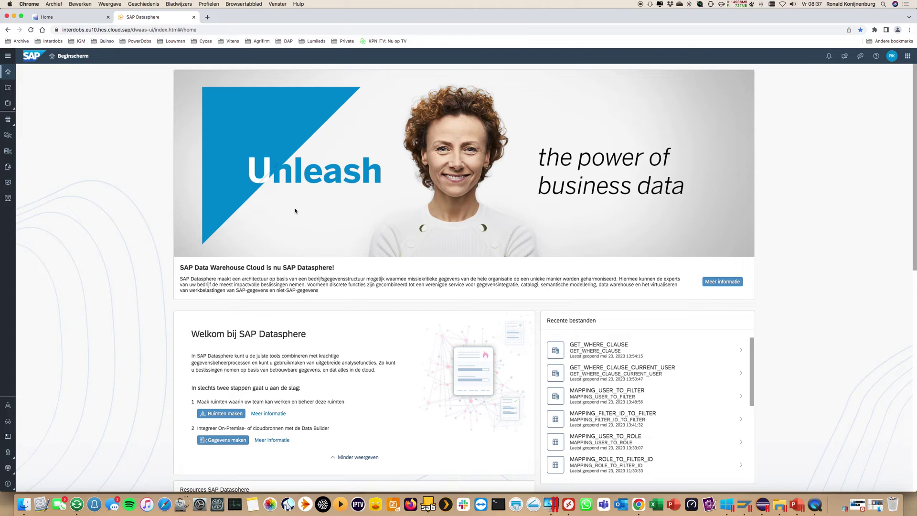
# - Open the BW Bridge space in the Data Builder, showing the Test (Reporting) remote table
pyautogui.click(8, 151)
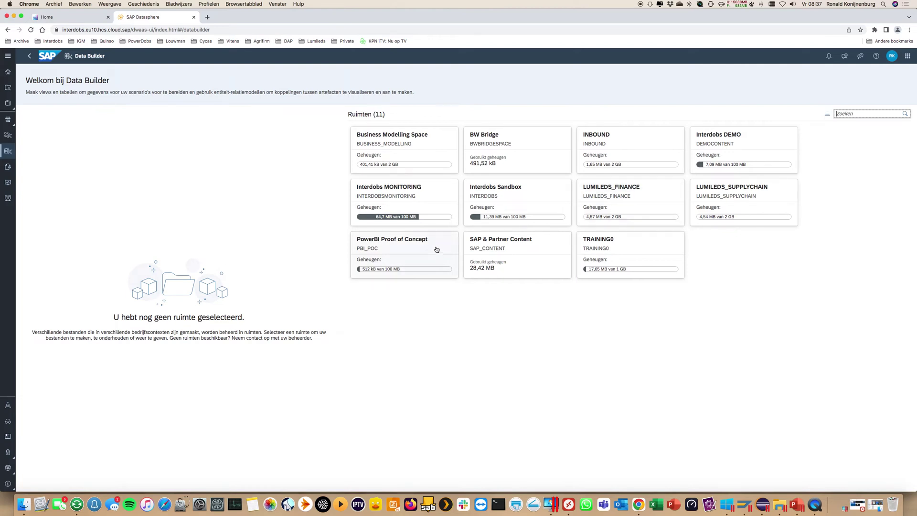
pyautogui.click(505, 155)
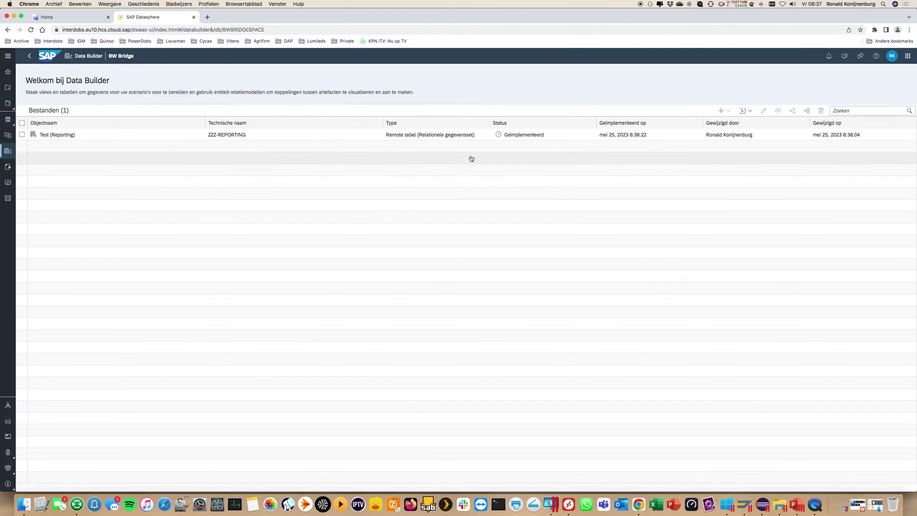
# - Open the system configuration and switch to the SAP BW bridge launchpad for BWBRIDGESPACE
pyautogui.click(7, 469)
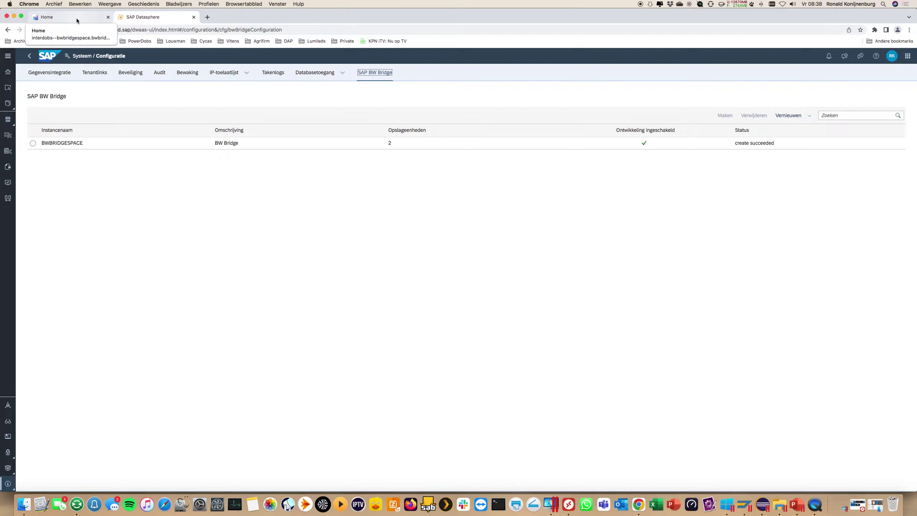
pyautogui.click(77, 20)
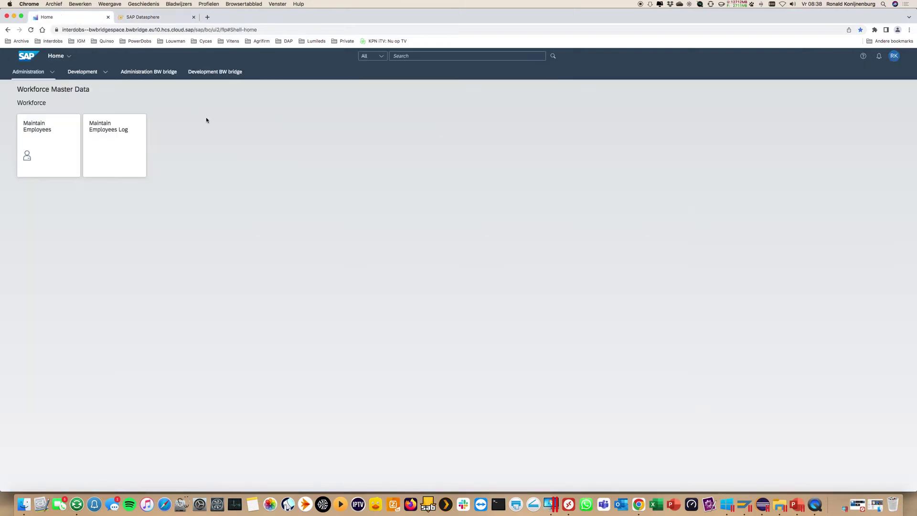
# - Show the Administration BW bridge apps and search 'commu' to reach Communication Arrangements
pyautogui.click(144, 71)
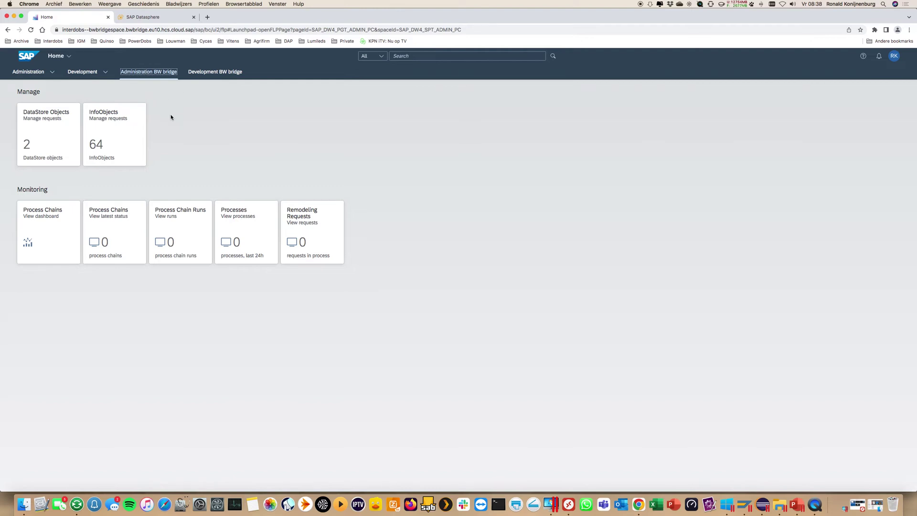
pyautogui.click(417, 56)
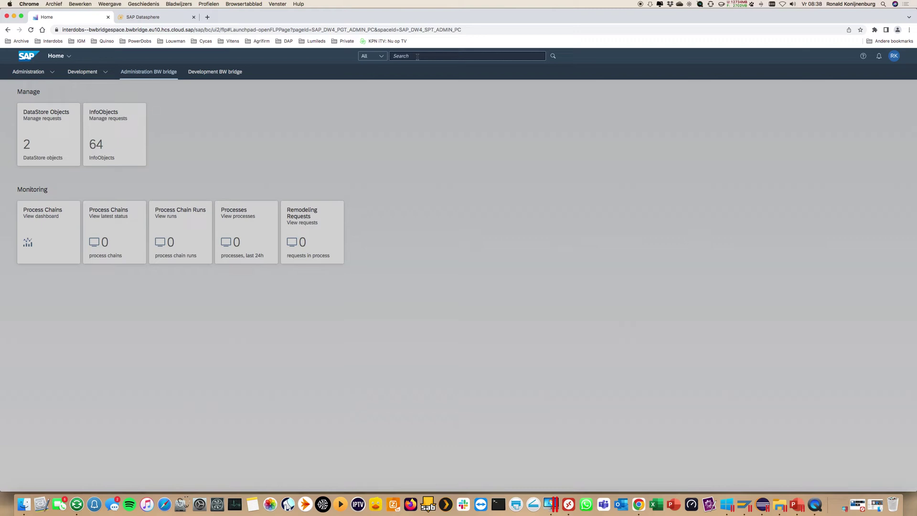
pyautogui.write('commu')
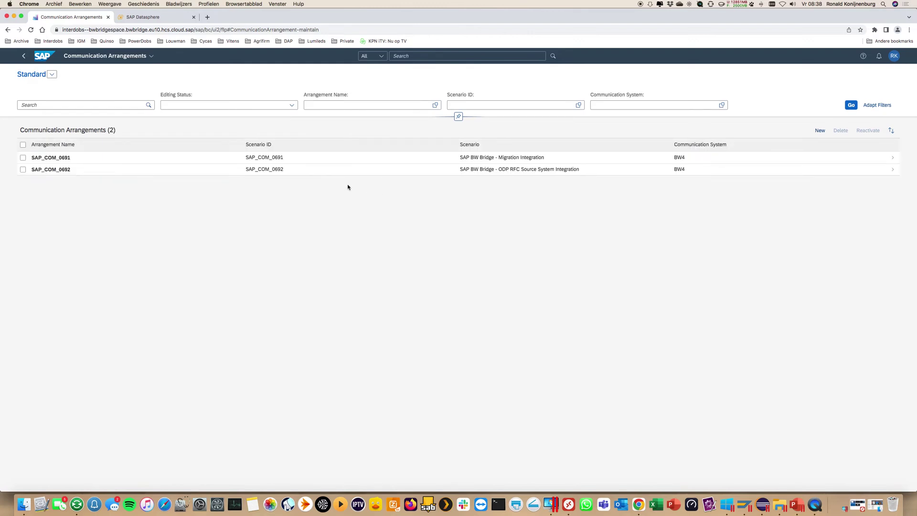
# - Open SAP_COM_0692 to see ODP source system BW4 and service RODPS_REPL_ODP_GET_LIST
pyautogui.click(488, 170)
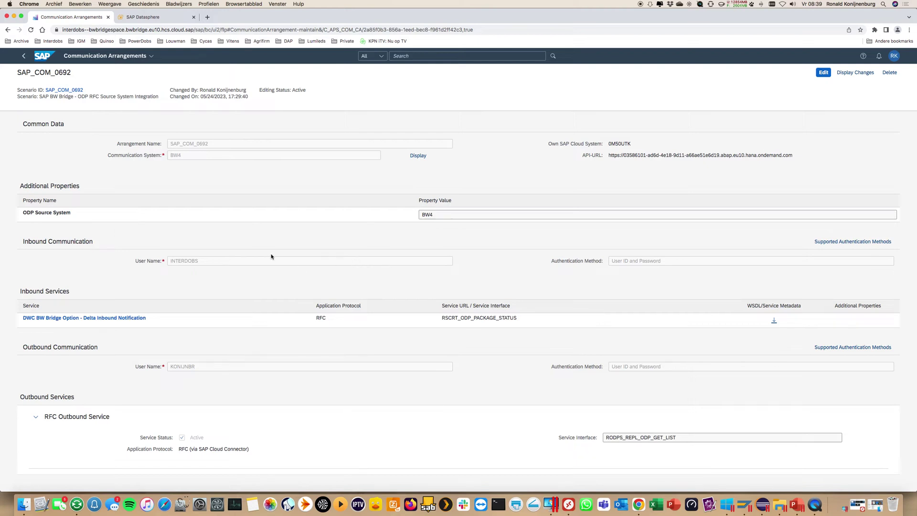
# - In Cloud Connector, select subaccount DWC and view its On-Premise To Cloud channel on port 3399
pyautogui.hotkey('ctrl', 'Right')
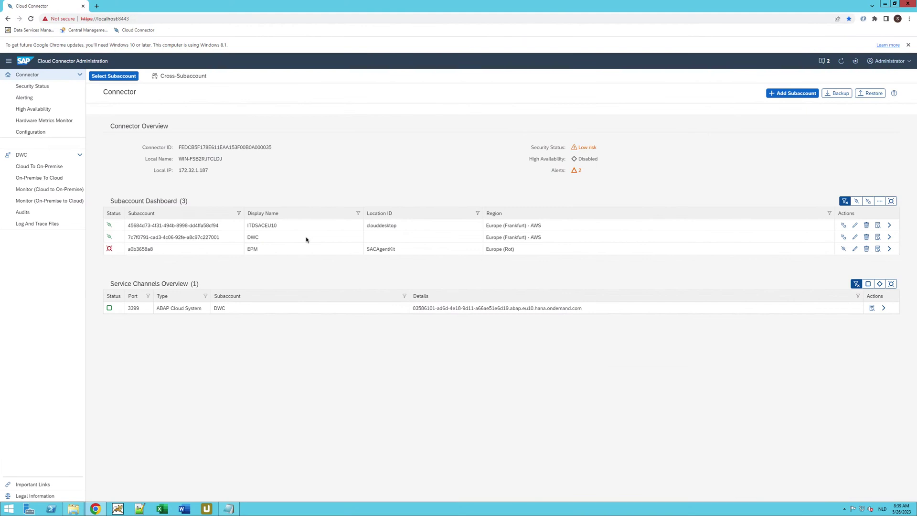
pyautogui.click(120, 78)
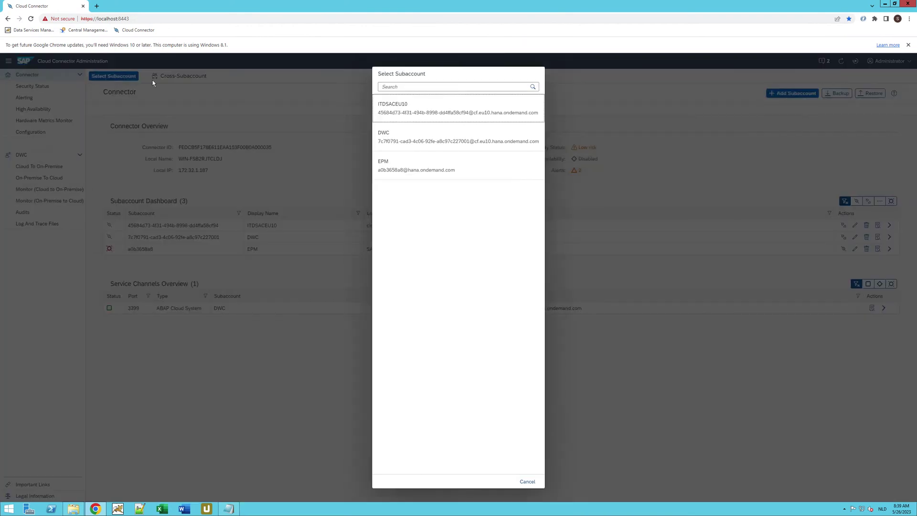
pyautogui.click(398, 138)
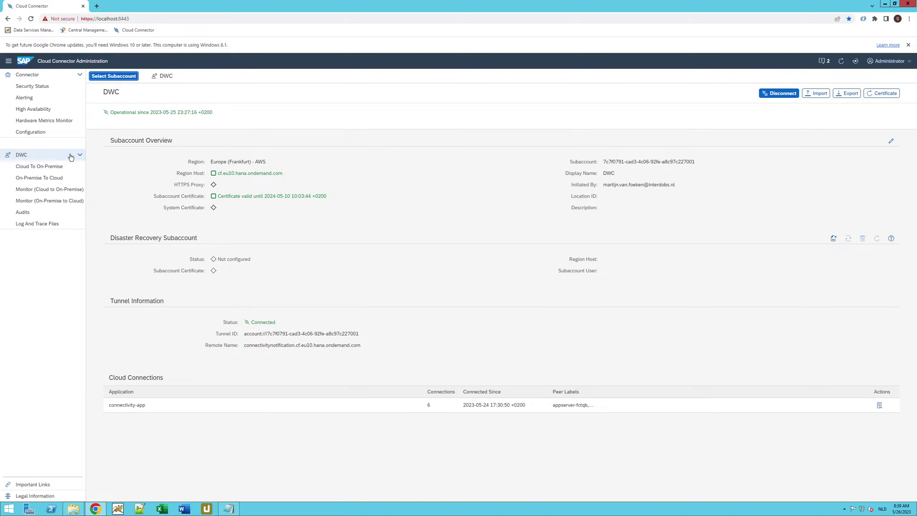
pyautogui.click(46, 170)
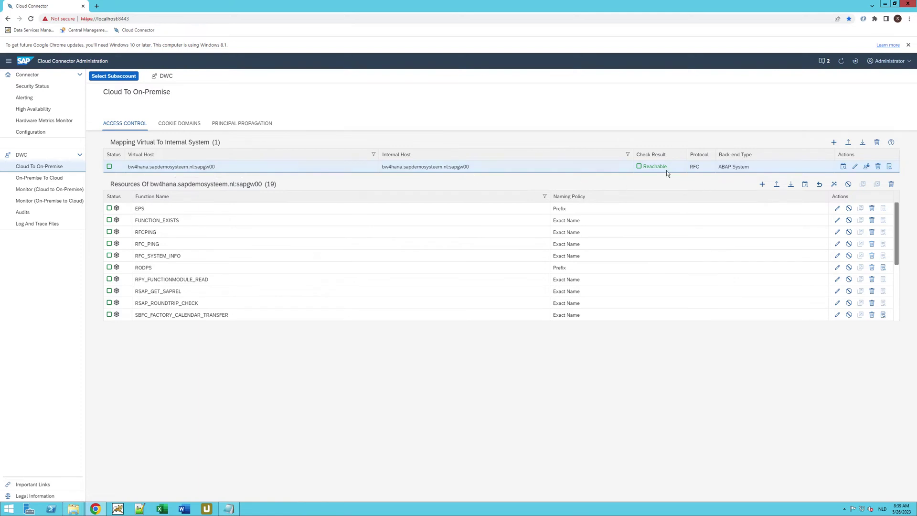
pyautogui.click(42, 181)
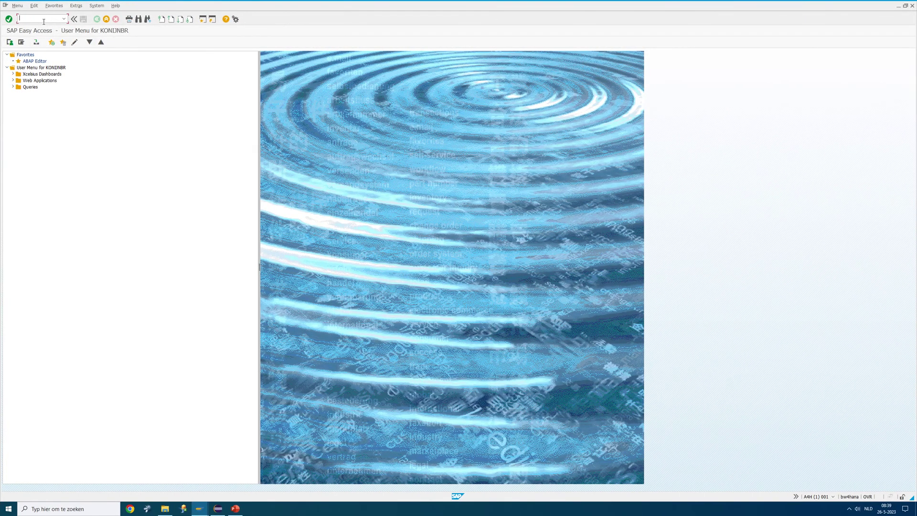
# - In SM59, open ABAP connection 0M50UTK and select its destination name
pyautogui.write('sm59')
pyautogui.press('Return')
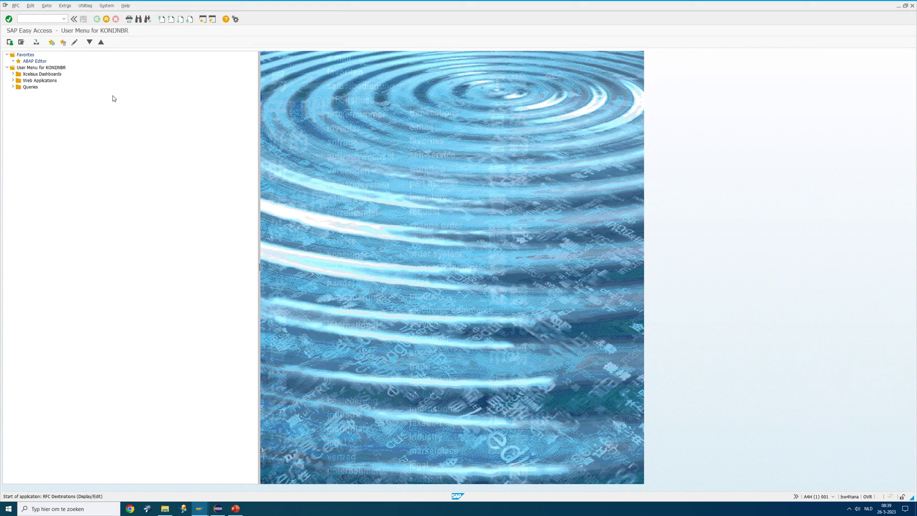
pyautogui.doubleClick(26, 88)
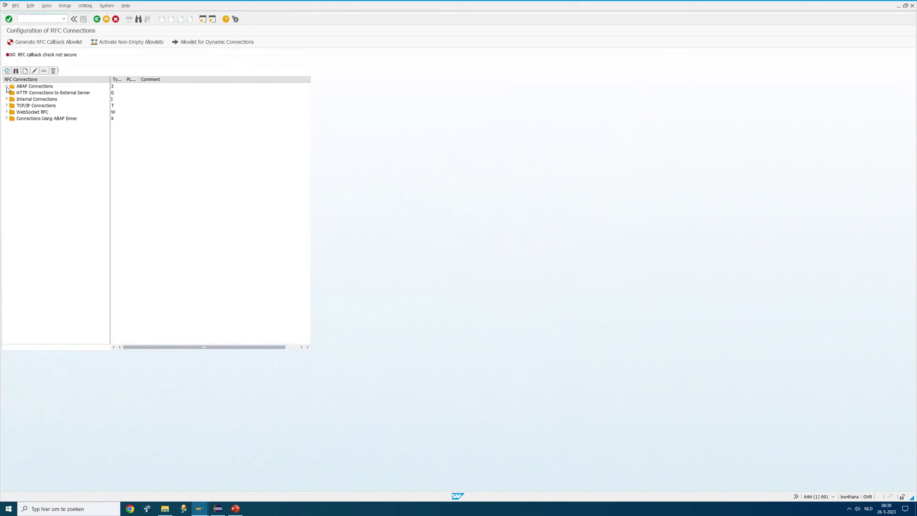
pyautogui.click(33, 94)
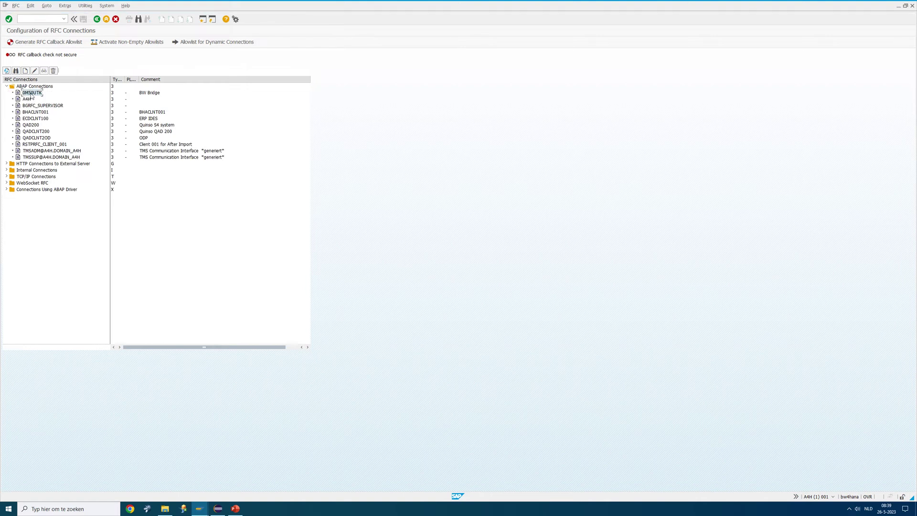
pyautogui.doubleClick(35, 93)
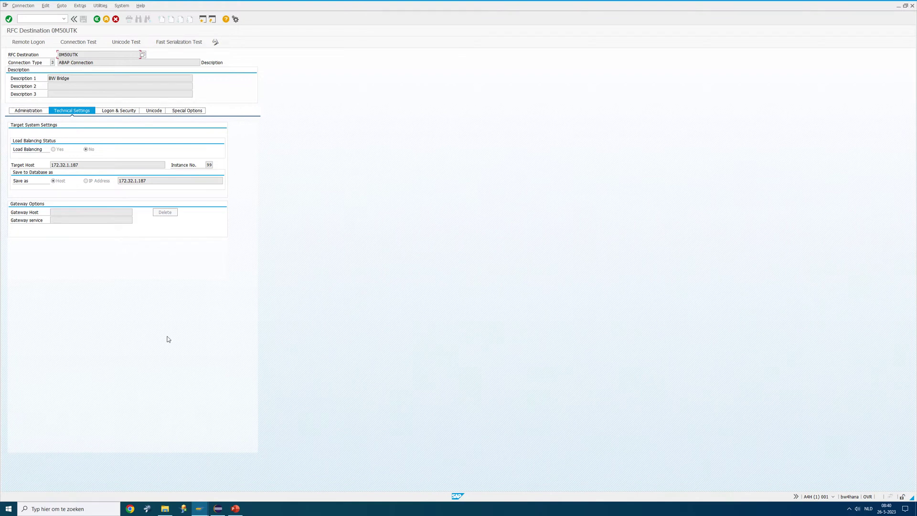
pyautogui.click(84, 56)
pyautogui.moveTo(84, 57); pyautogui.dragTo(53, 56)
pyautogui.click(216, 510)
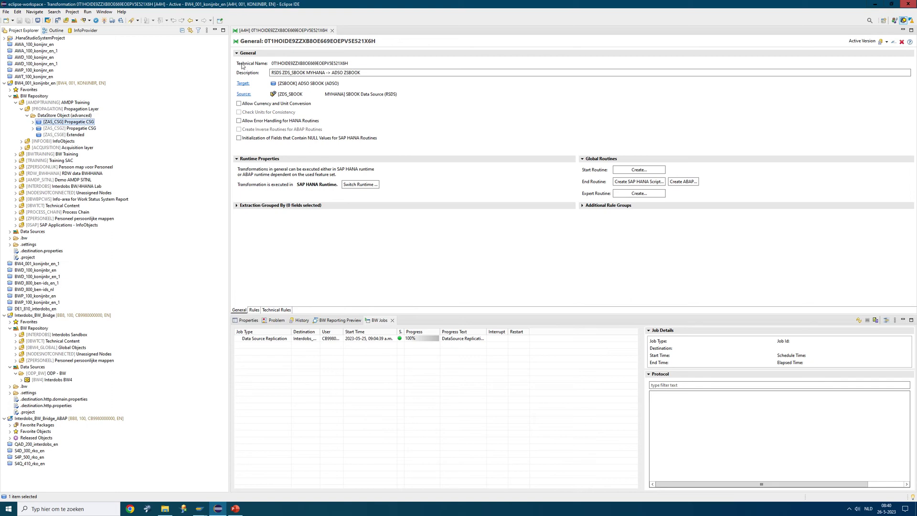
# - Open and expand the Interdobs BW4 source system to show callback destination 0M50UTK
pyautogui.click(4, 83)
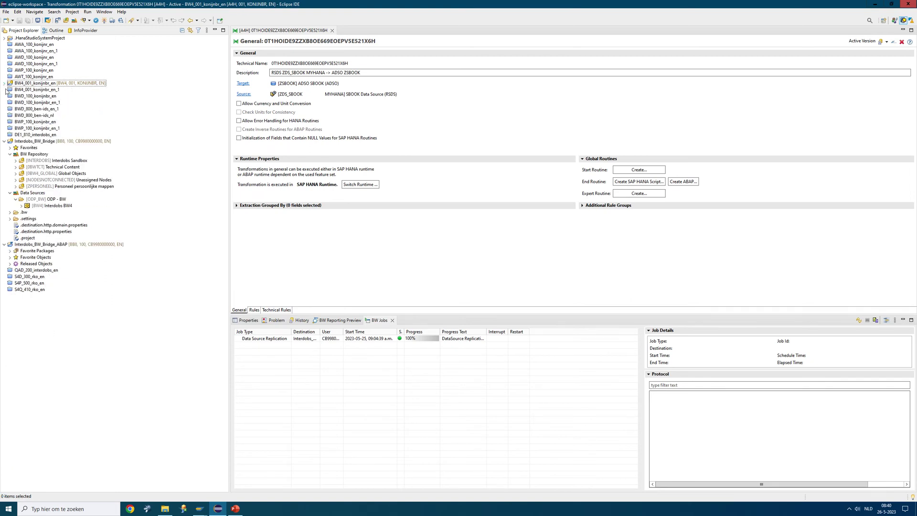
pyautogui.click(29, 206)
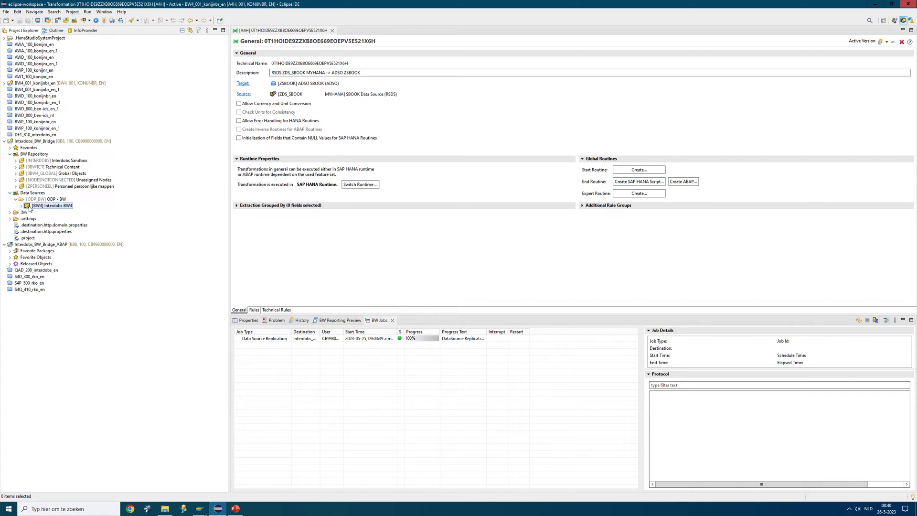
pyautogui.click(235, 217)
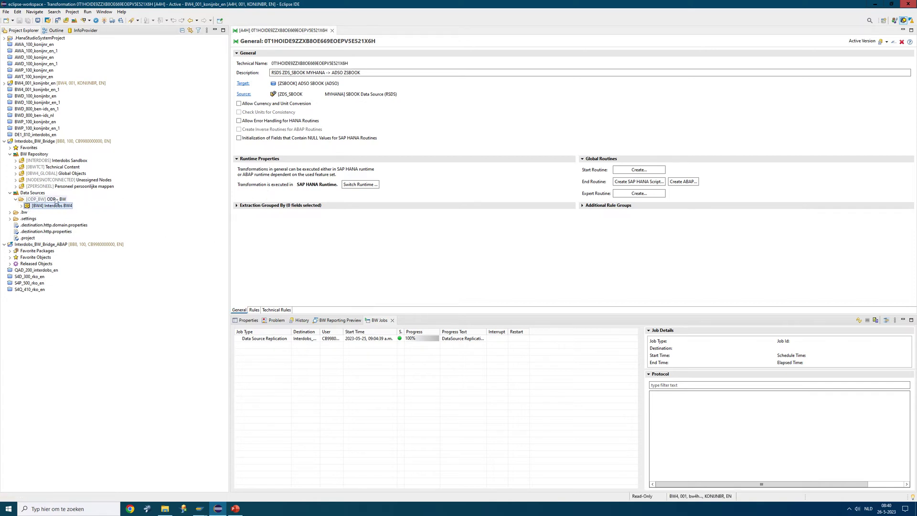
pyautogui.doubleClick(53, 206)
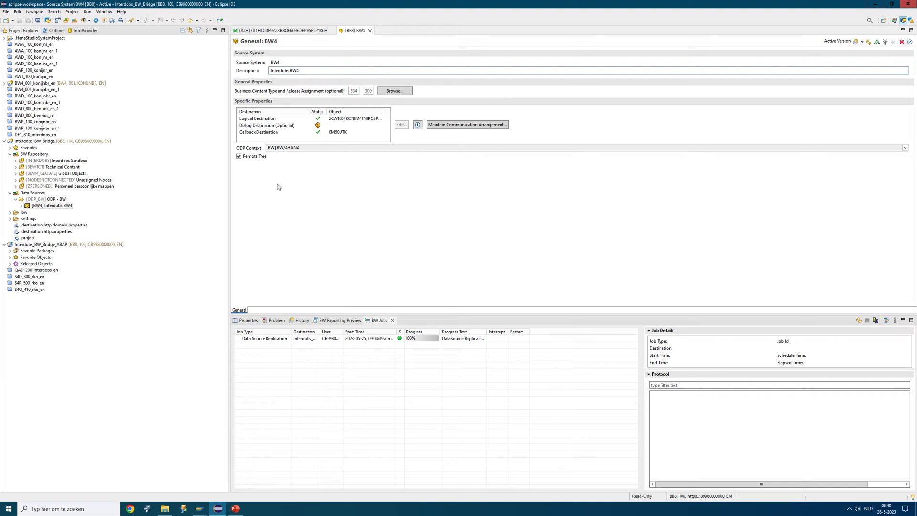
pyautogui.click(21, 206)
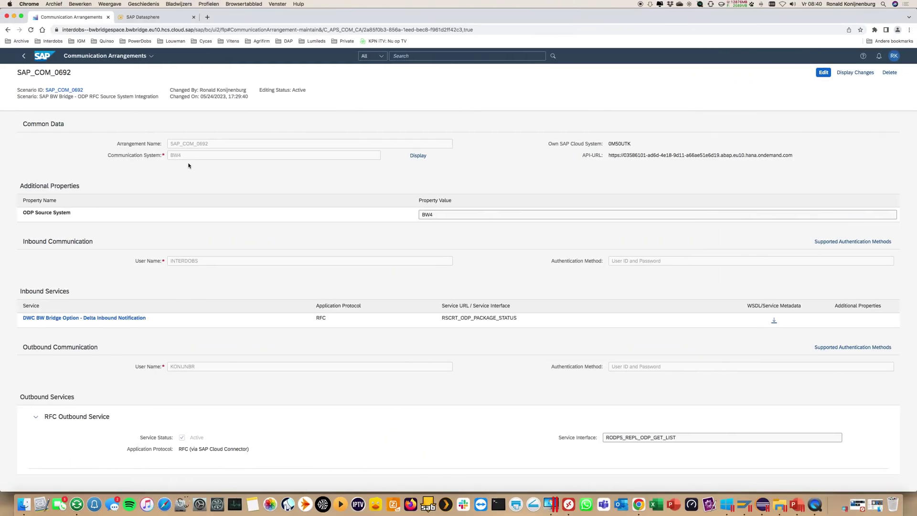
# - Go back to the launchpad home and search 'so' to open Manage Software Components
pyautogui.click(24, 56)
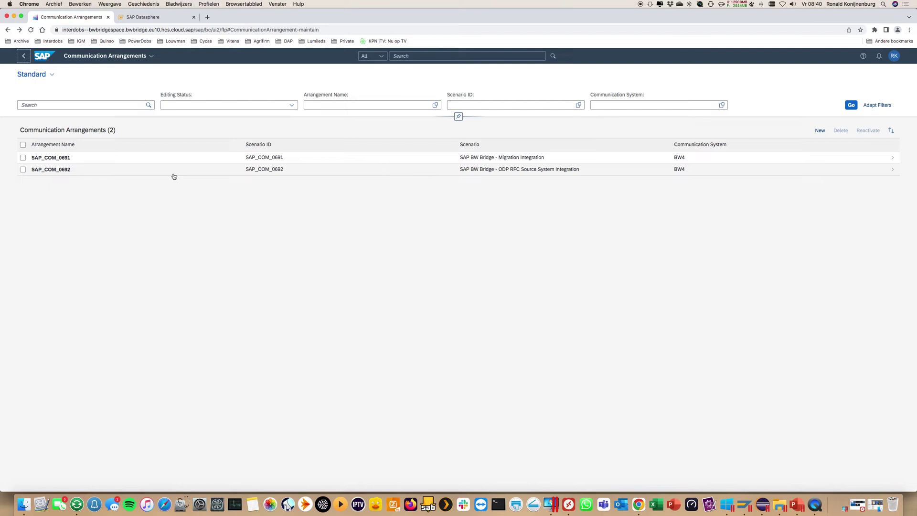
pyautogui.click(23, 57)
pyautogui.click(398, 56)
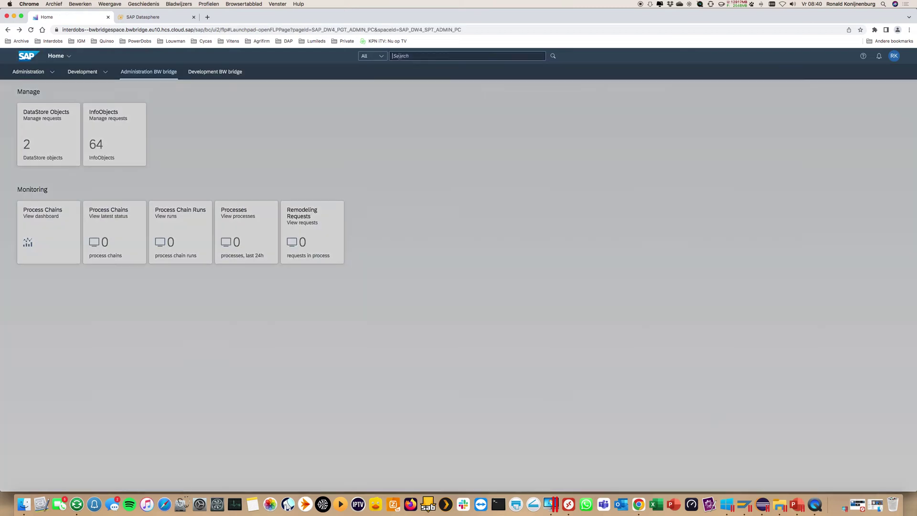
pyautogui.write('softw')
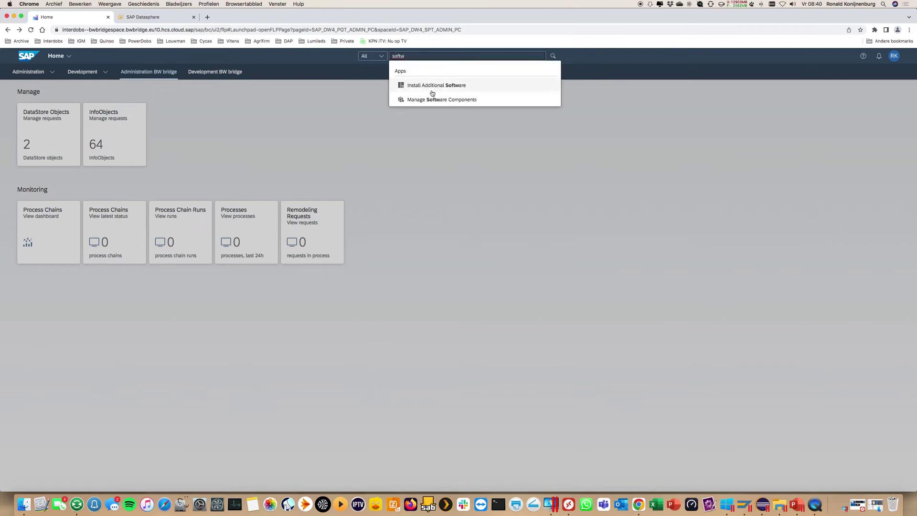
pyautogui.click(435, 97)
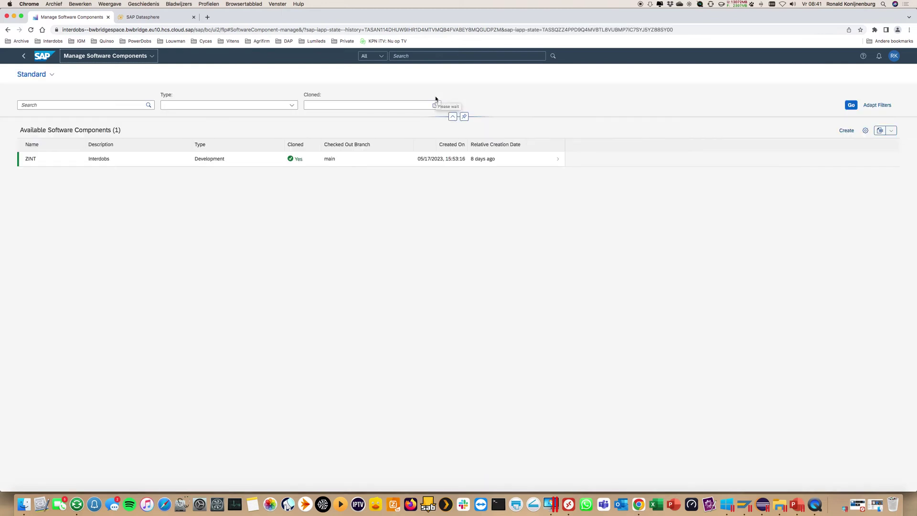
# - Inspect the ZINT software component's details, return to the launchpad home, then move to Eclipse
pyautogui.click(394, 158)
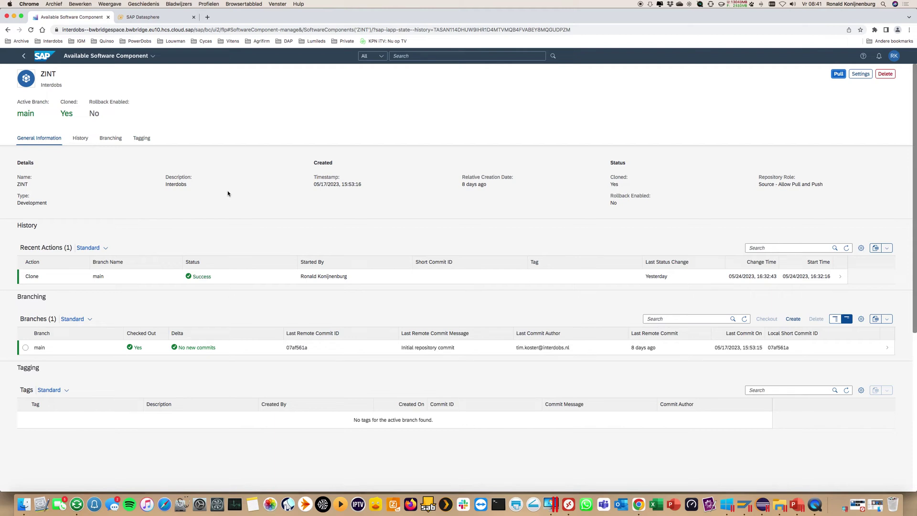
pyautogui.click(23, 56)
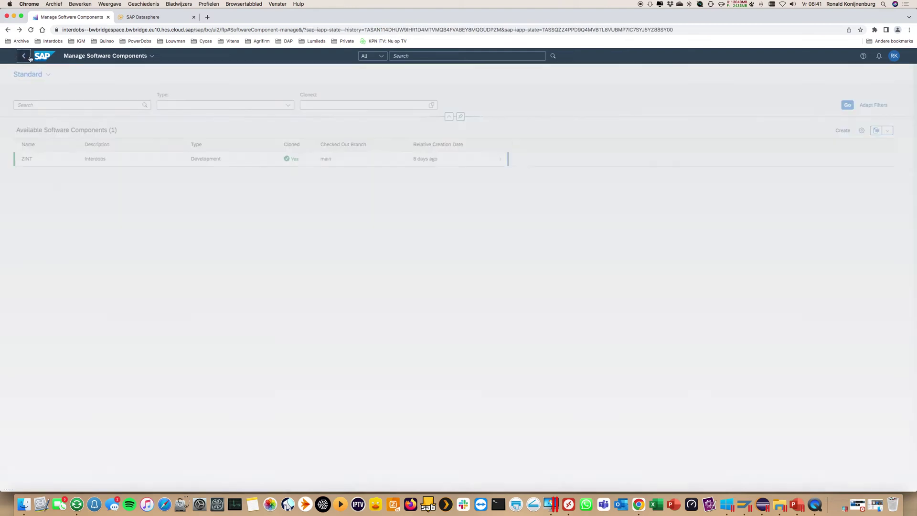
pyautogui.click(24, 56)
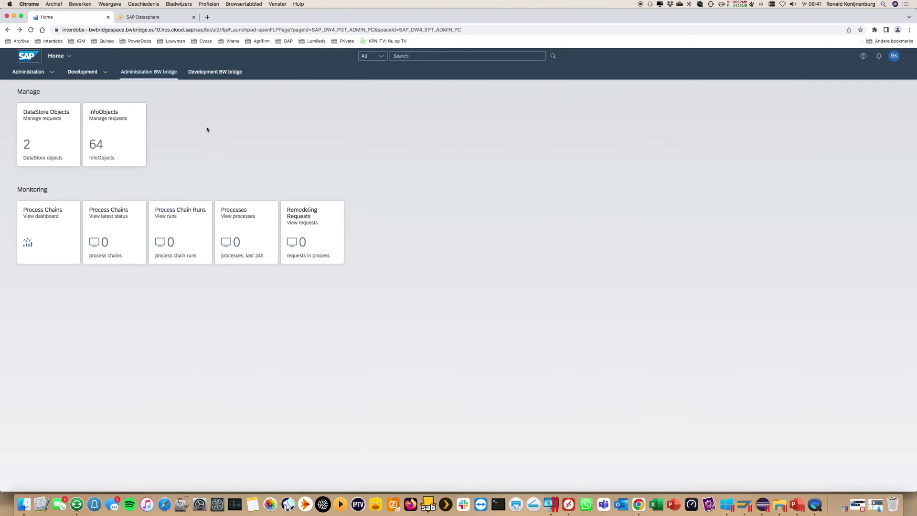
pyautogui.hotkey('ctrl', 'Right')
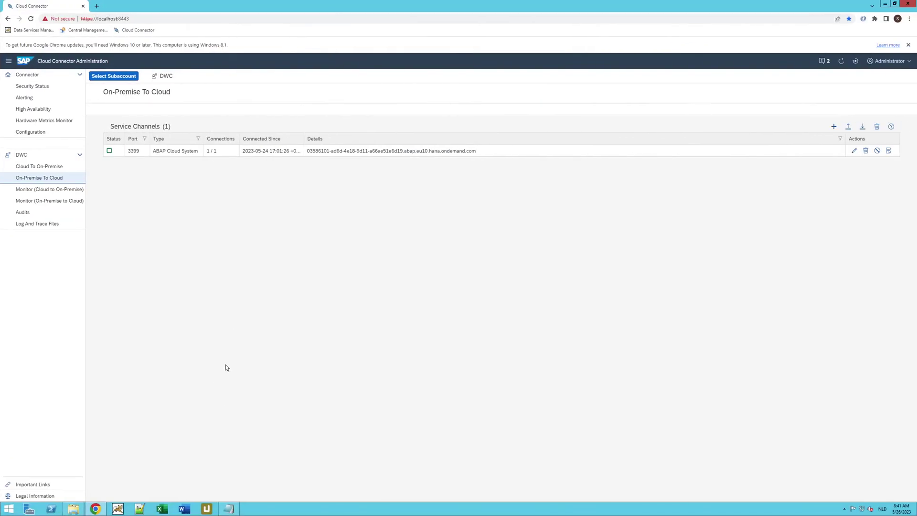
pyautogui.hotkey('ctrl', 'Right')
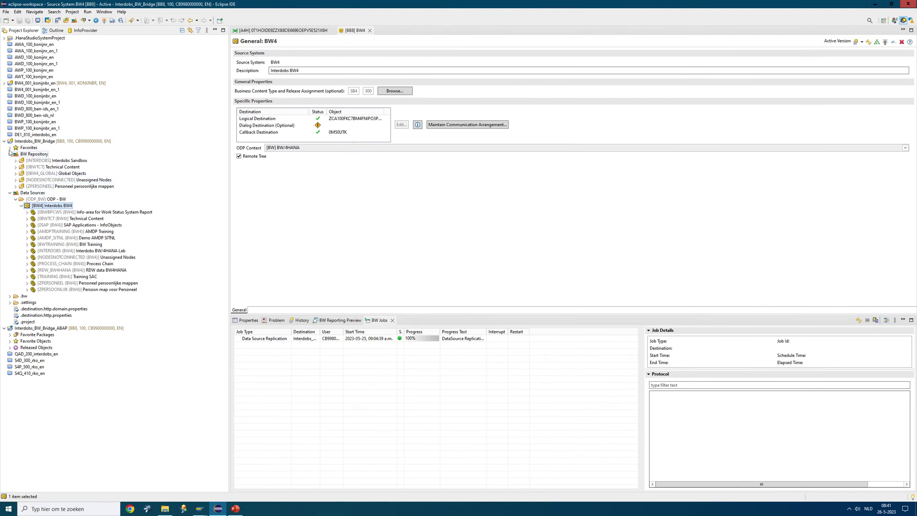
# - Collapse Interdobs_BW_Bridge and select ADSO ZAS_CSG under the BW4 project's DataStore Object (advanced) folder
pyautogui.click(5, 141)
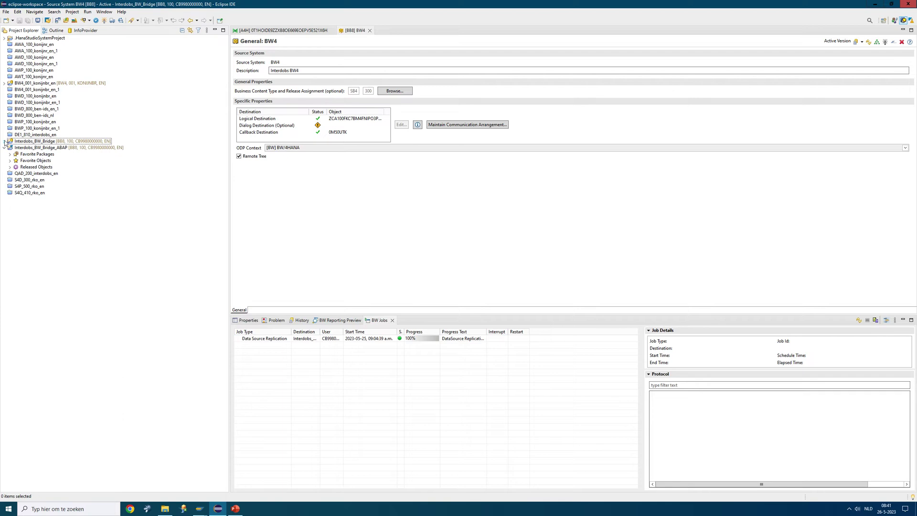
pyautogui.click(4, 83)
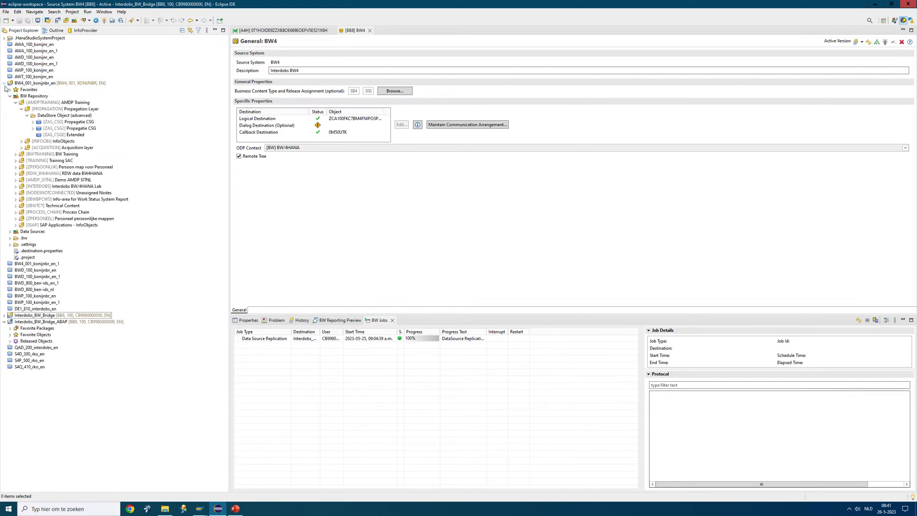
pyautogui.click(56, 122)
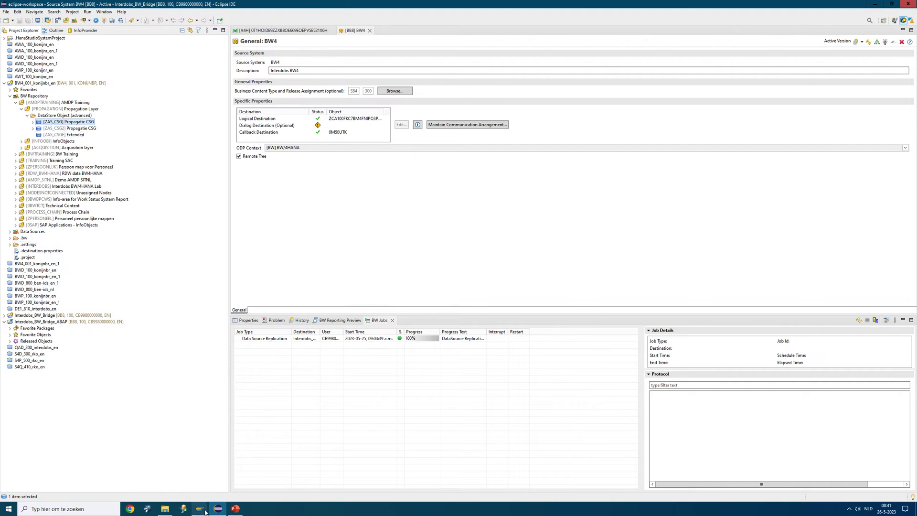
# - Bring SAP GUI forward and go back from the RFC connection to SAP Easy Access
pyautogui.moveTo(204, 512)
pyautogui.click(216, 427)
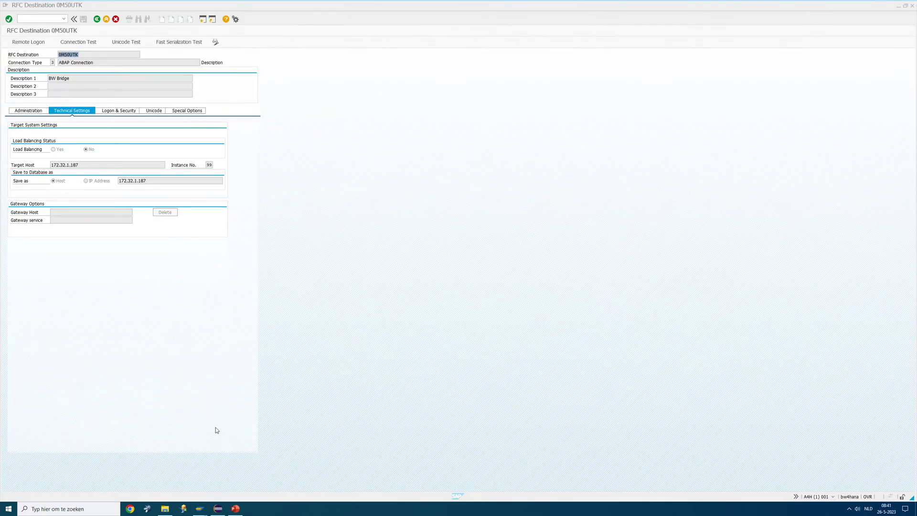
pyautogui.click(106, 20)
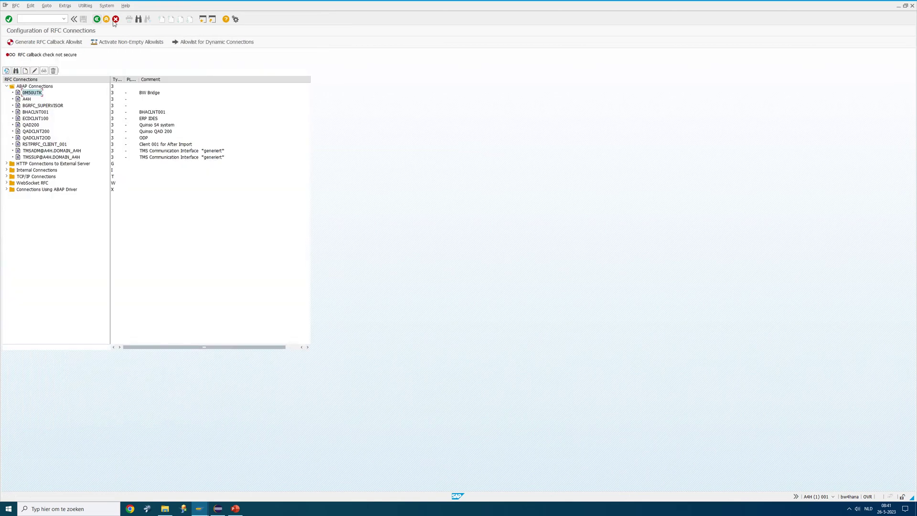
pyautogui.click(115, 20)
# - Launch the BW/4HANA Transfer Cockpit from history and start a new scope transfer run
pyautogui.click(64, 21)
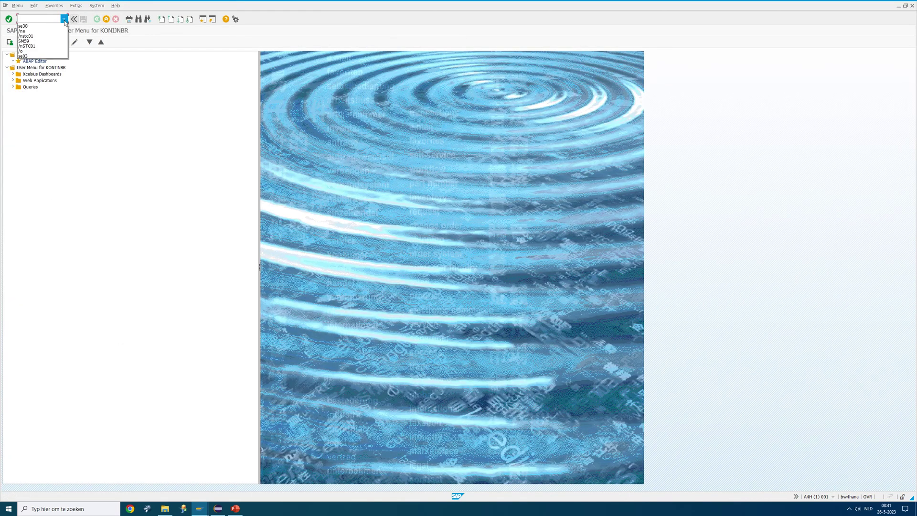
pyautogui.click(24, 27)
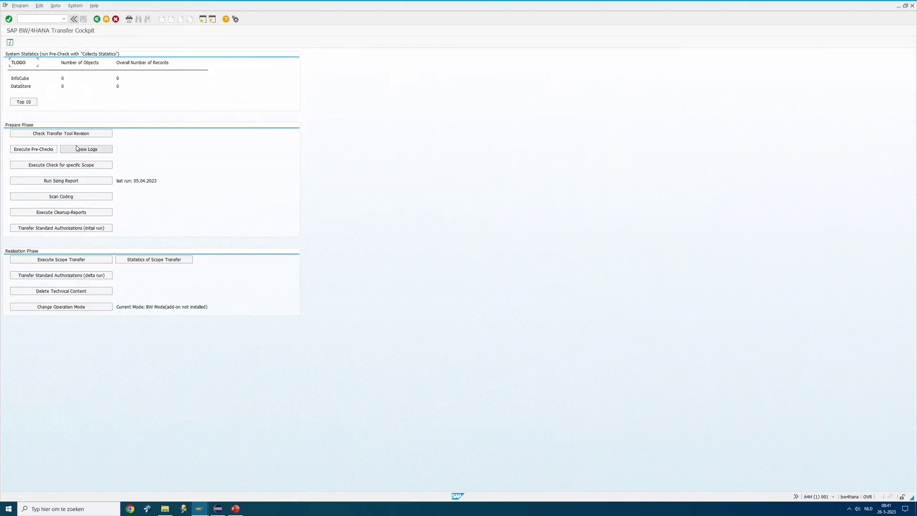
pyautogui.click(79, 262)
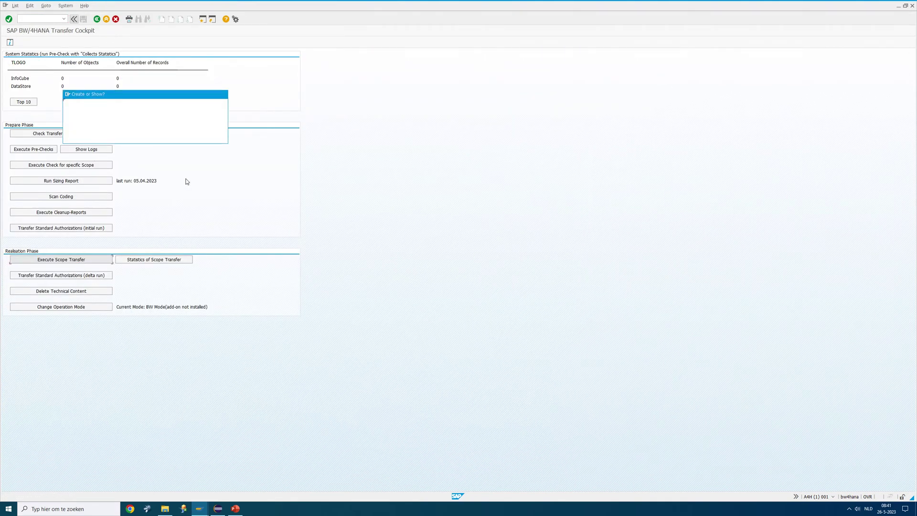
pyautogui.click(91, 137)
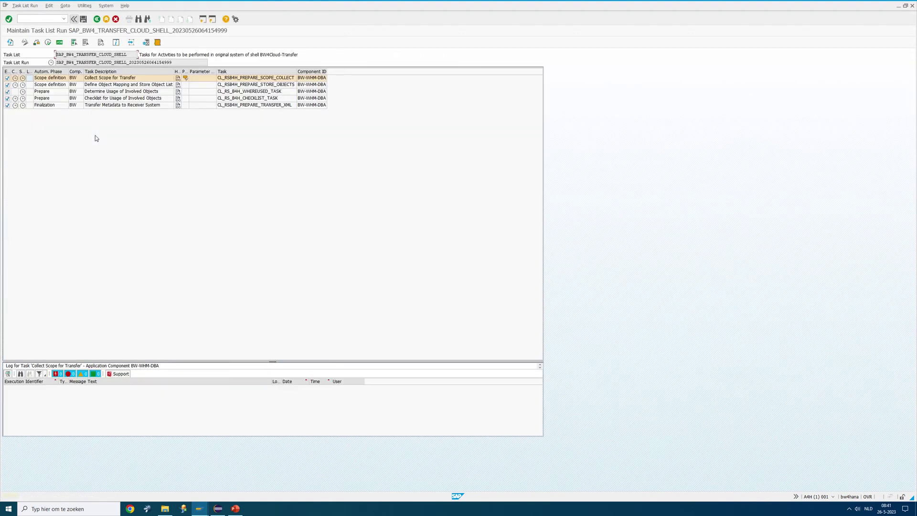
# - Search all object types for ZAS_CSG, add the ADSO as start object, and enable Minimal Scope
pyautogui.click(185, 78)
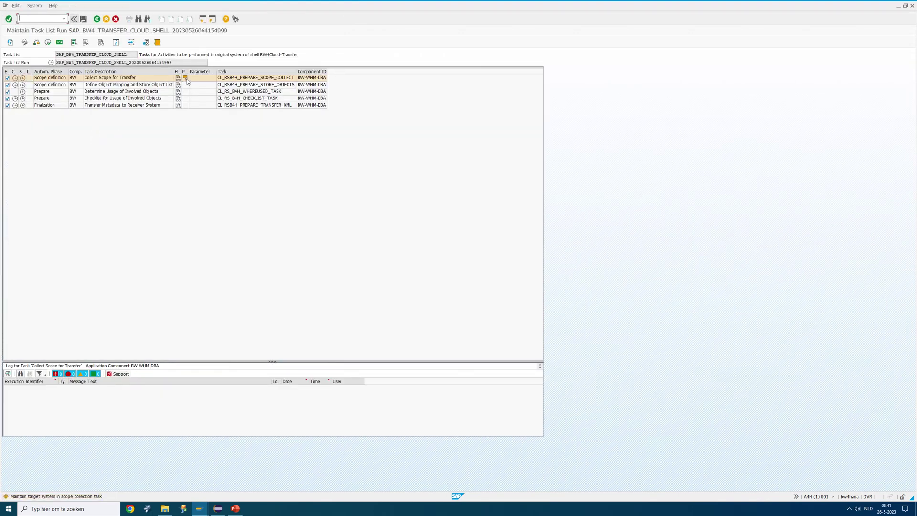
pyautogui.click(16, 56)
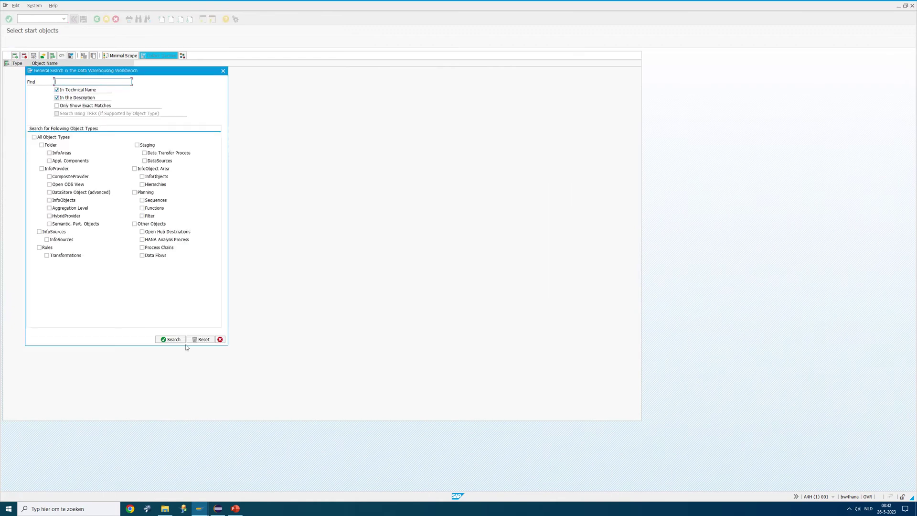
pyautogui.click(221, 509)
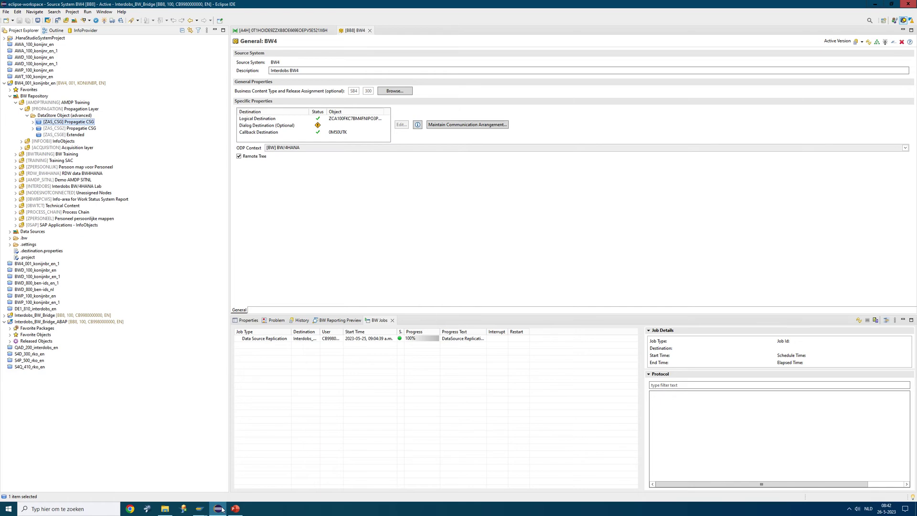
pyautogui.hotkey('alt', 'Tab')
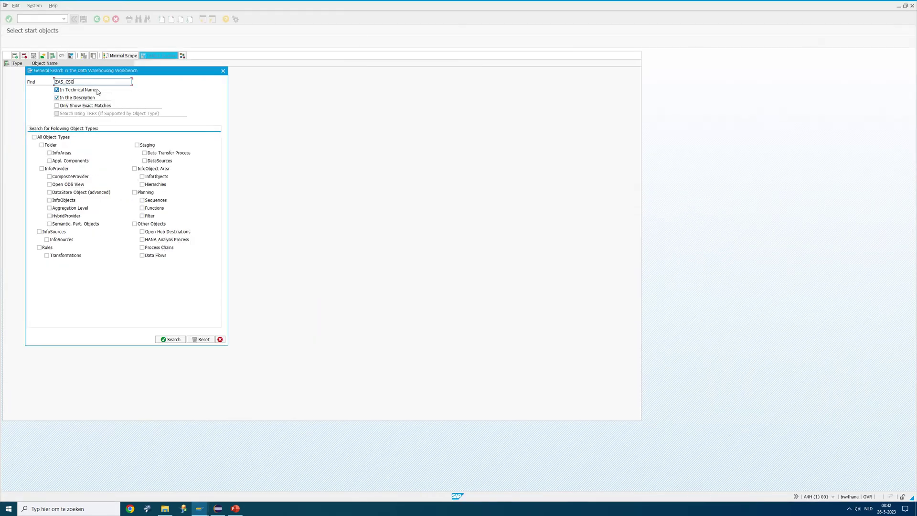
pyautogui.press('Return')
pyautogui.press('Return')
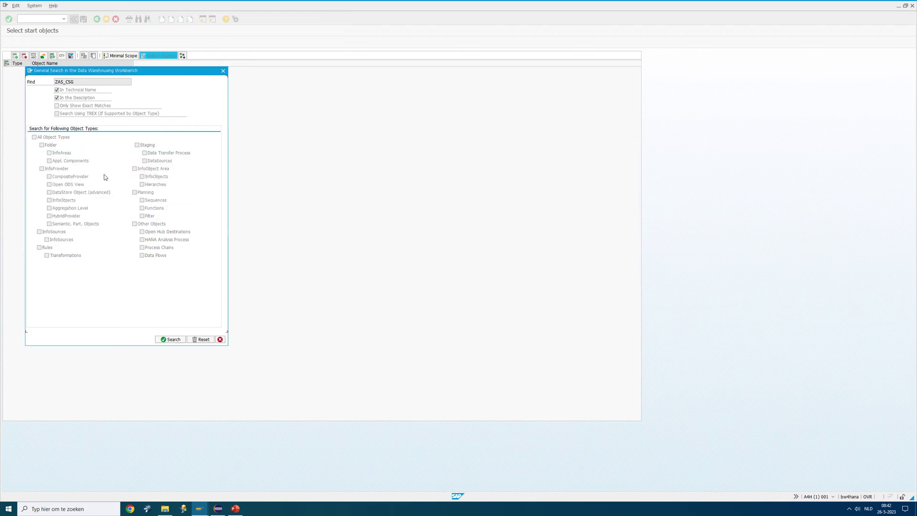
pyautogui.click(34, 137)
pyautogui.click(172, 340)
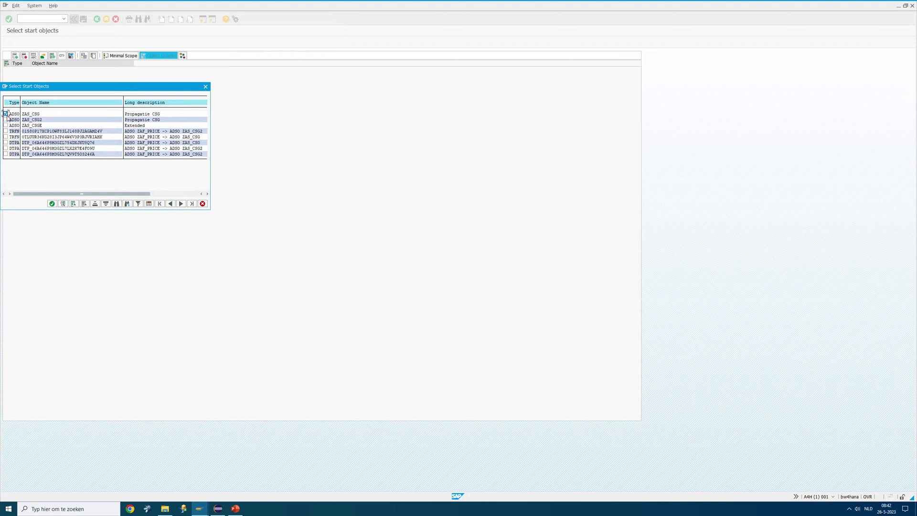
pyautogui.click(52, 204)
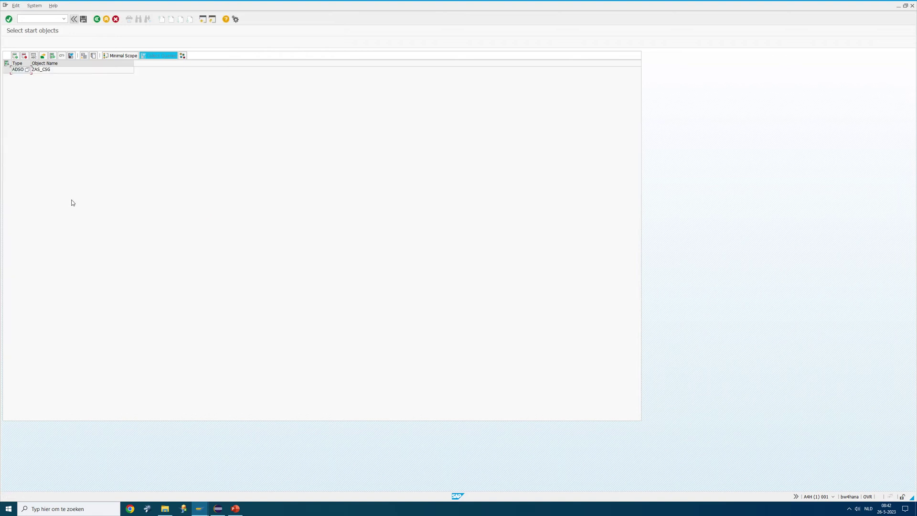
pyautogui.click(120, 55)
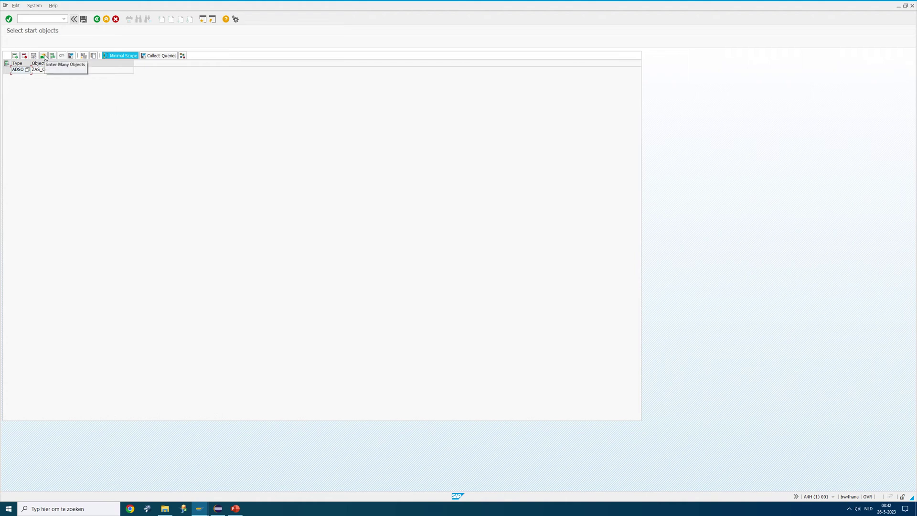
# - Confirm target destination DM50UTK and save the ZAS_CSG start objects back to the task list
pyautogui.click(93, 55)
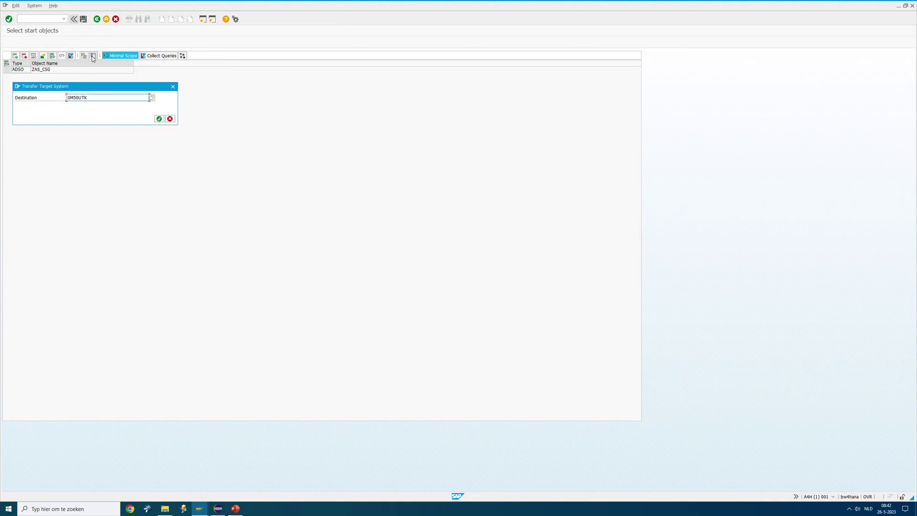
pyautogui.moveTo(90, 97); pyautogui.dragTo(53, 97)
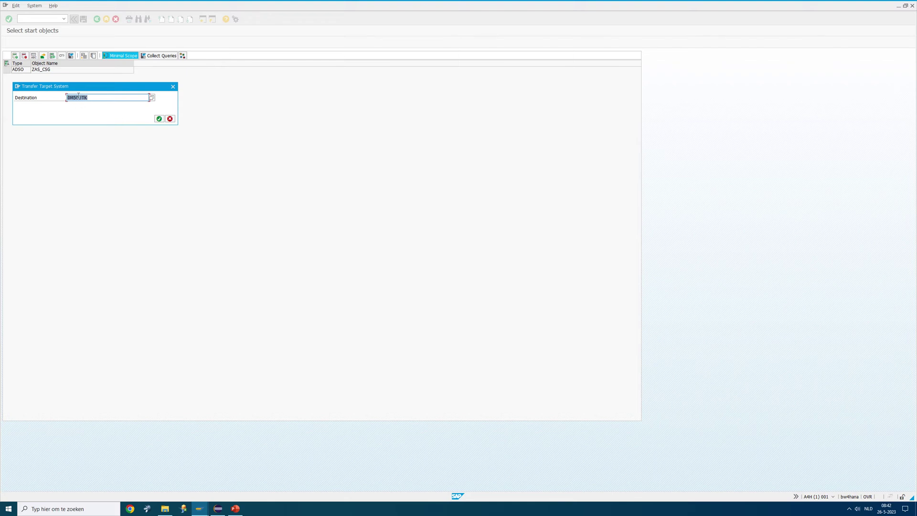
pyautogui.rightClick(72, 101)
pyautogui.click(159, 118)
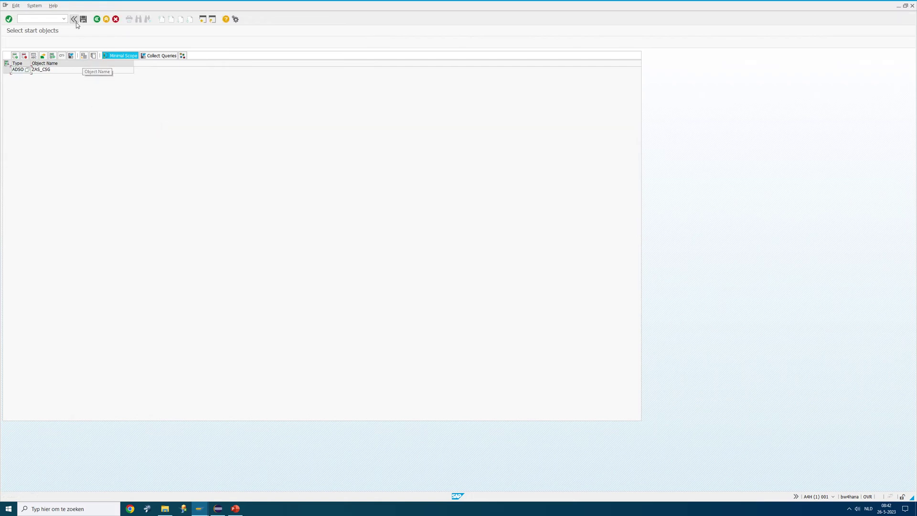
pyautogui.click(84, 18)
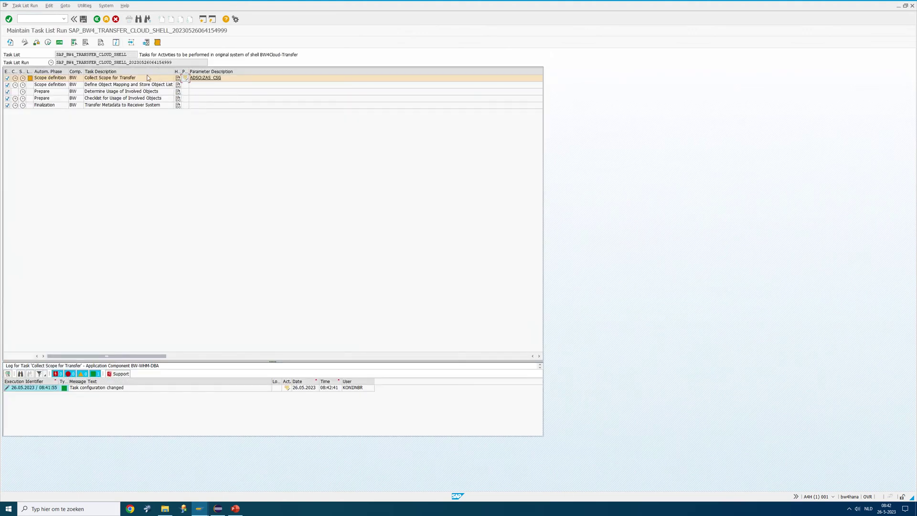
# - Start the task list run and open the object list of the mapping task
pyautogui.click(48, 42)
pyautogui.click(133, 88)
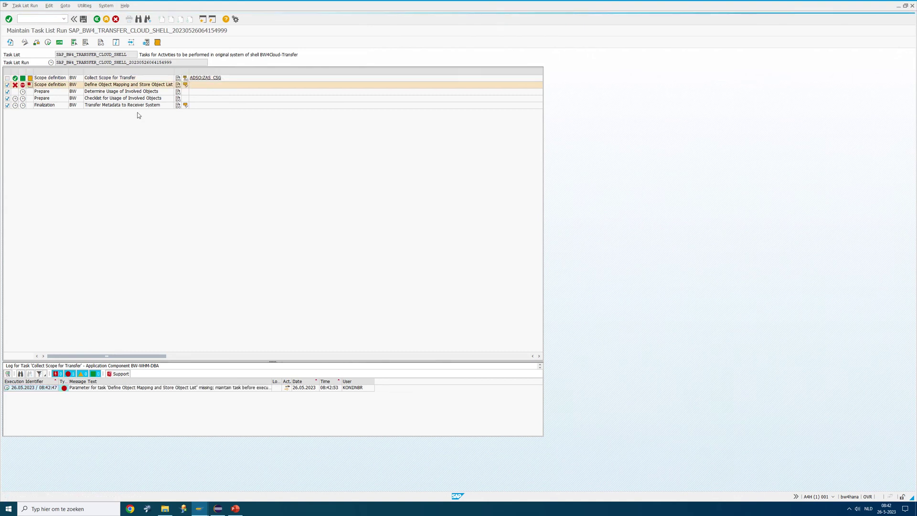
pyautogui.click(186, 85)
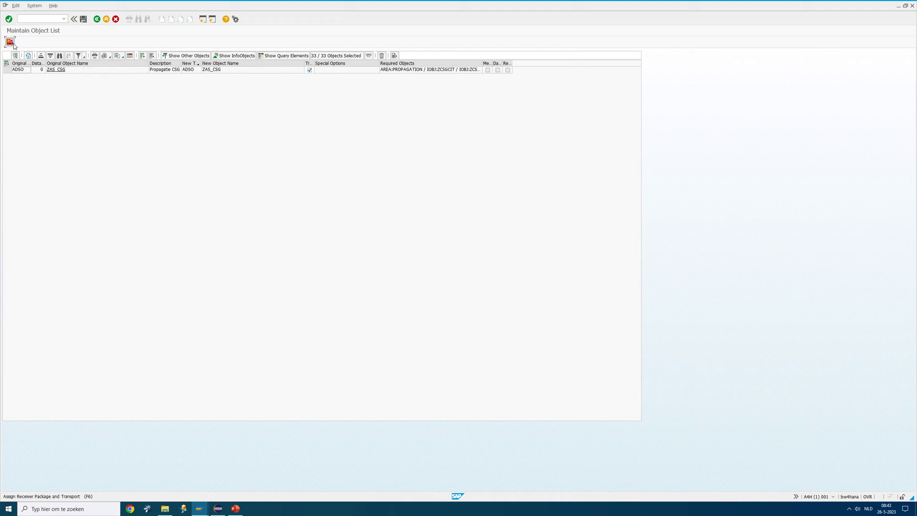
# - Assign package ZINT_DEV and the open transport request to ZAS_CSG, save, and resume the run
pyautogui.click(43, 69)
pyautogui.click(65, 81)
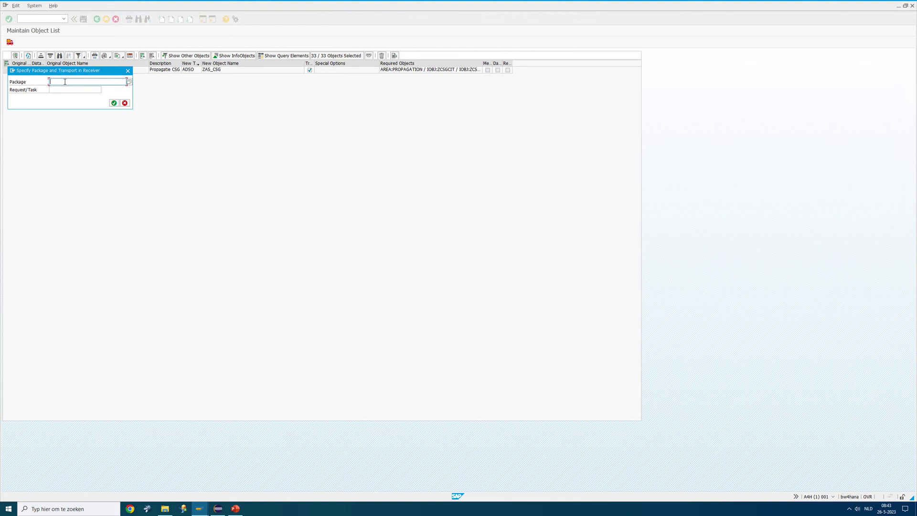
pyautogui.click(65, 82)
pyautogui.press('Down')
pyautogui.press('Return')
pyautogui.doubleClick(62, 81)
pyautogui.click(103, 90)
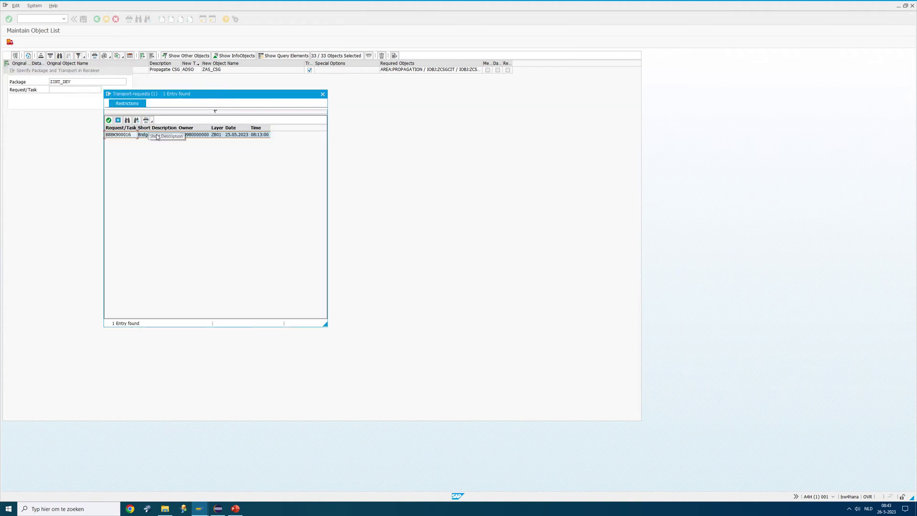
pyautogui.click(122, 137)
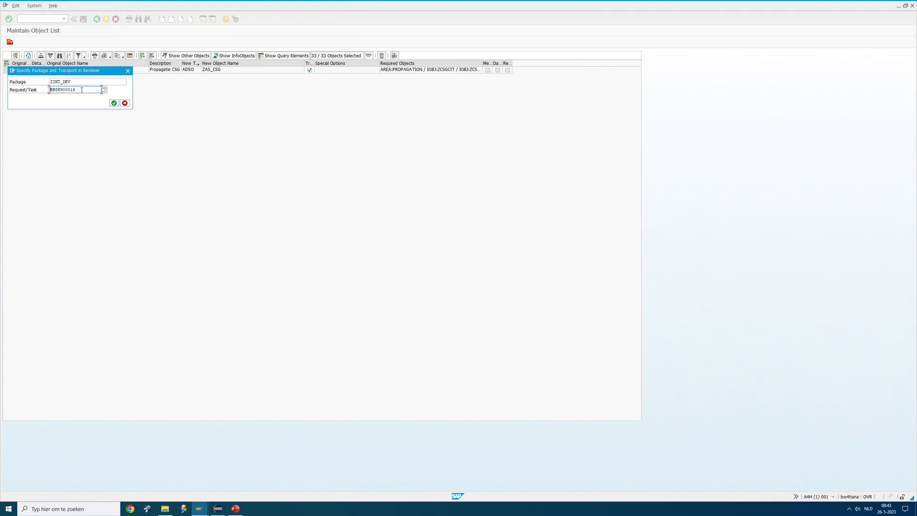
pyautogui.moveTo(81, 89); pyautogui.dragTo(49, 90)
pyautogui.click(114, 104)
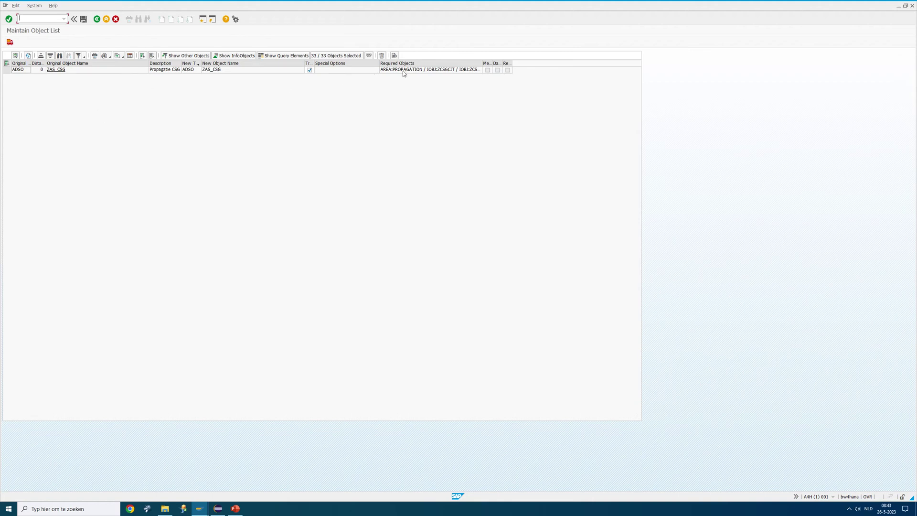
pyautogui.click(83, 20)
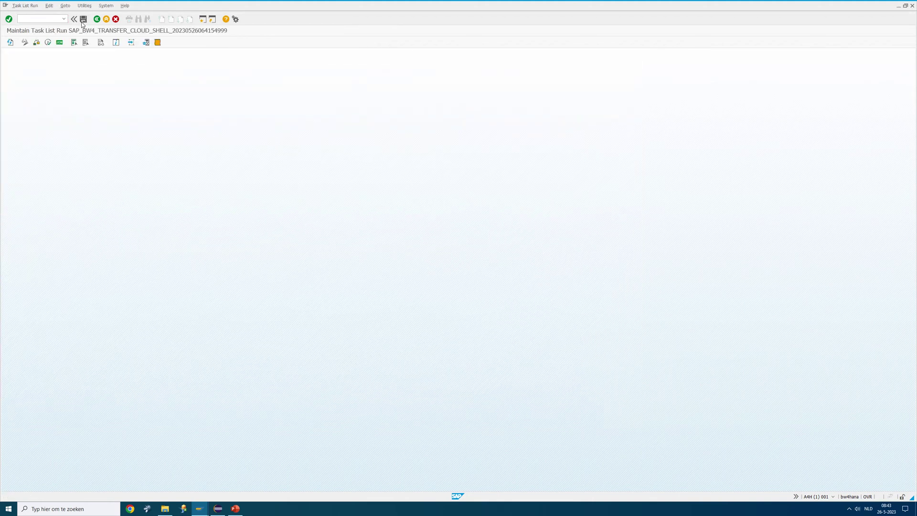
pyautogui.click(48, 42)
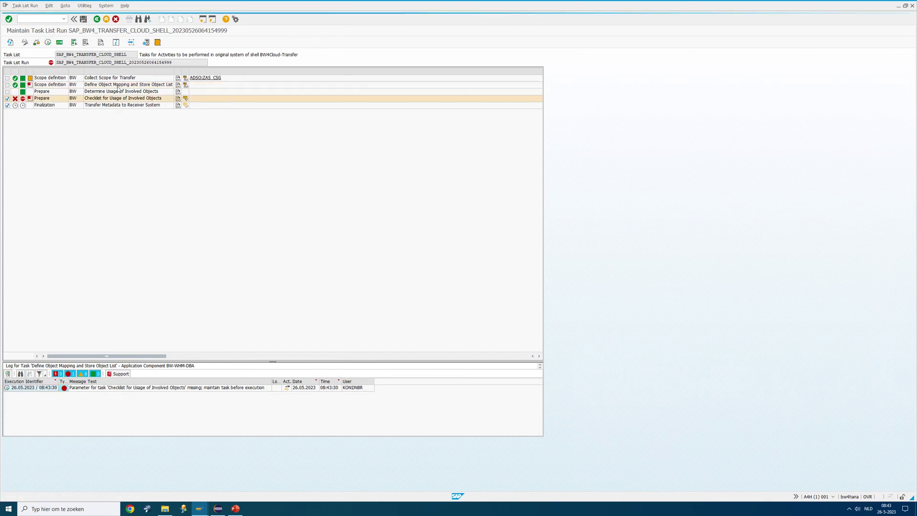
# - Mark the BADI and AUTH checklist items as resolved and resume the task list run
pyautogui.click(185, 99)
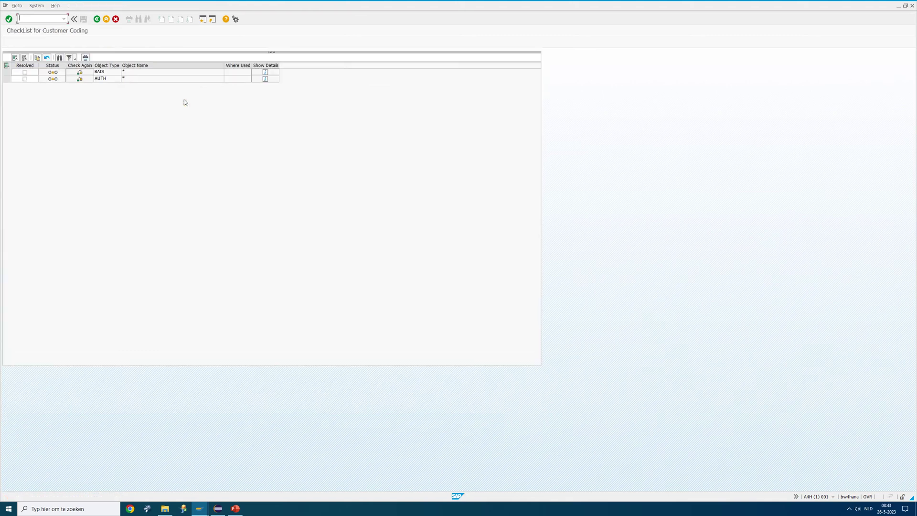
pyautogui.click(25, 72)
pyautogui.click(25, 79)
pyautogui.click(97, 19)
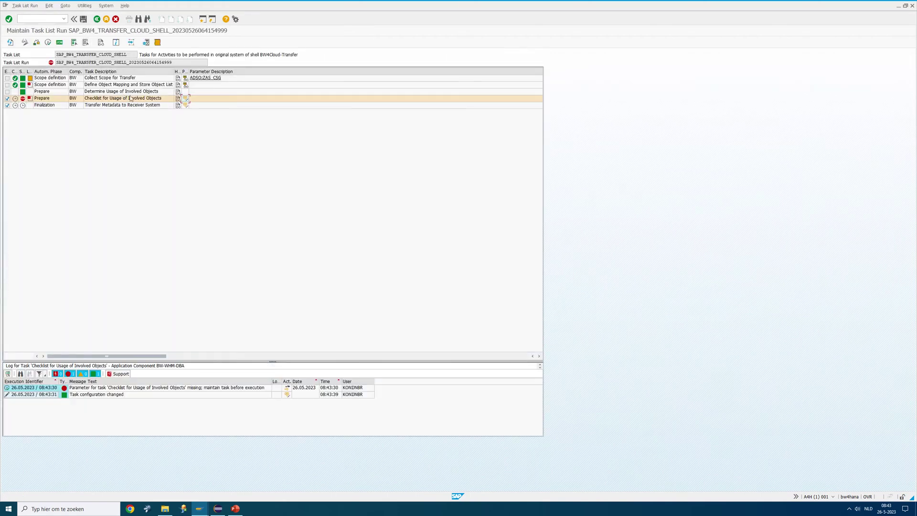
pyautogui.click(48, 43)
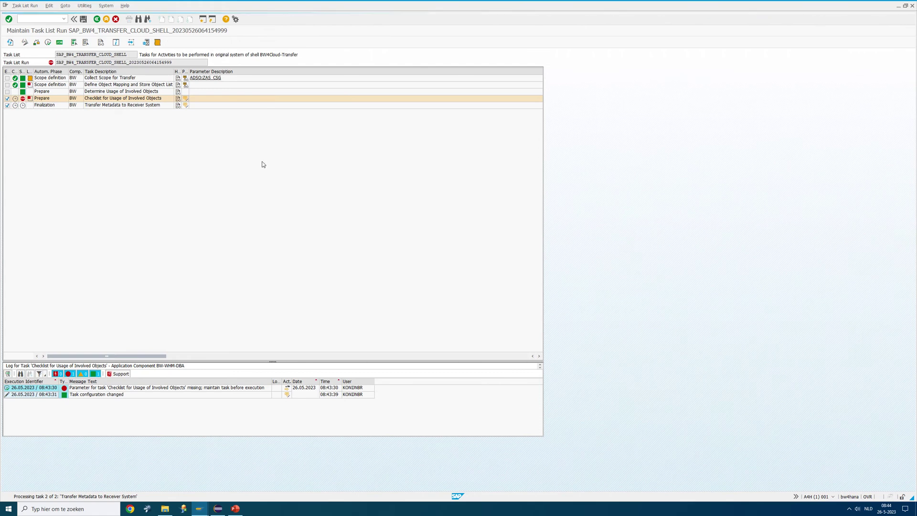
# - Switch to the PowerPoint deck 'Interdobs and the 5 step migration to the cloud'
pyautogui.click(235, 509)
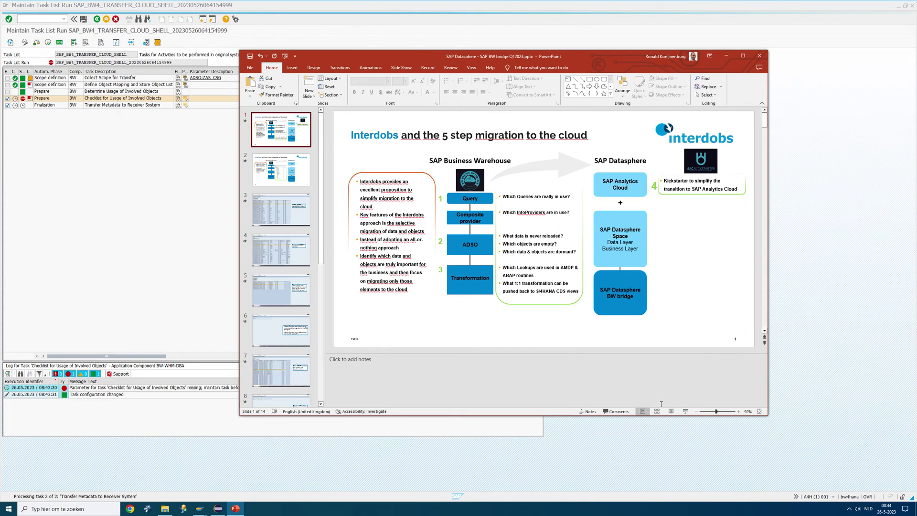
# - Start the slide show and swap the presenter view and slide show displays
pyautogui.click(685, 412)
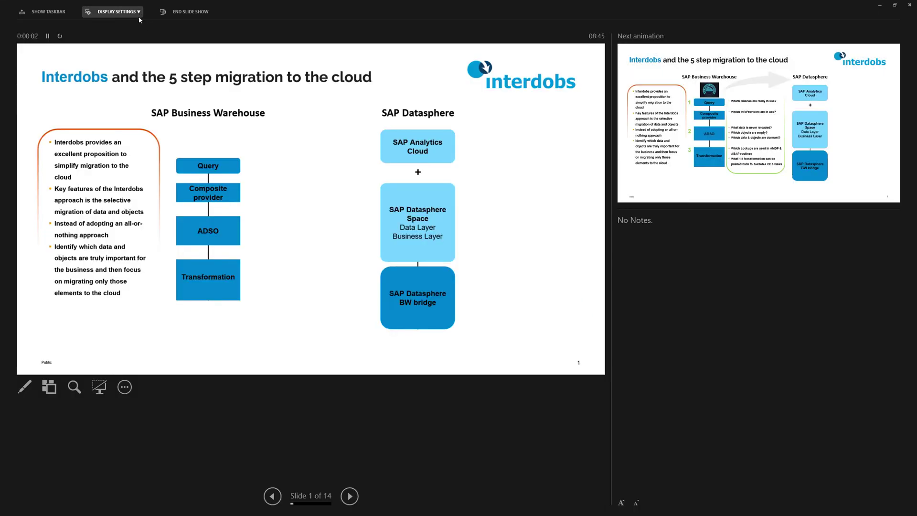
pyautogui.click(134, 12)
pyautogui.click(136, 26)
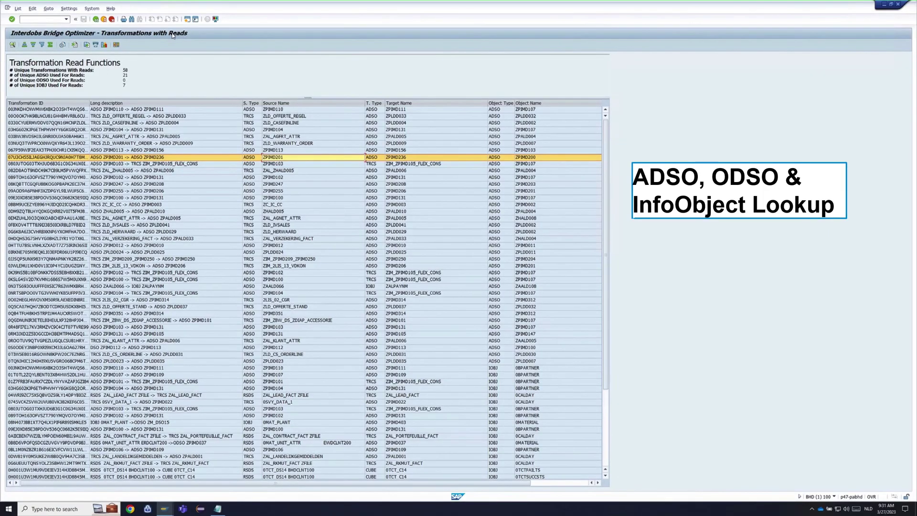
# - Review transformation rows and S.Type and Rule Type columns, then open transformation ZPIMD353
pyautogui.click(194, 149)
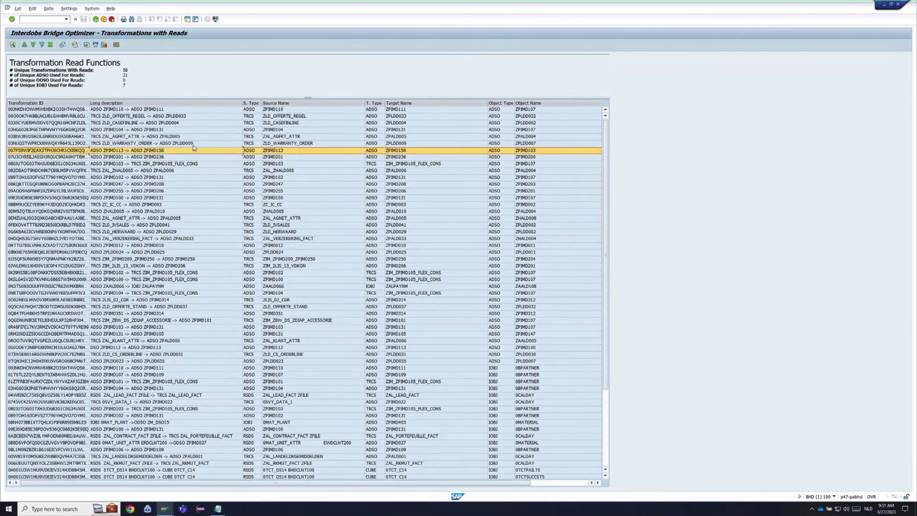
pyautogui.click(250, 103)
pyautogui.click(186, 171)
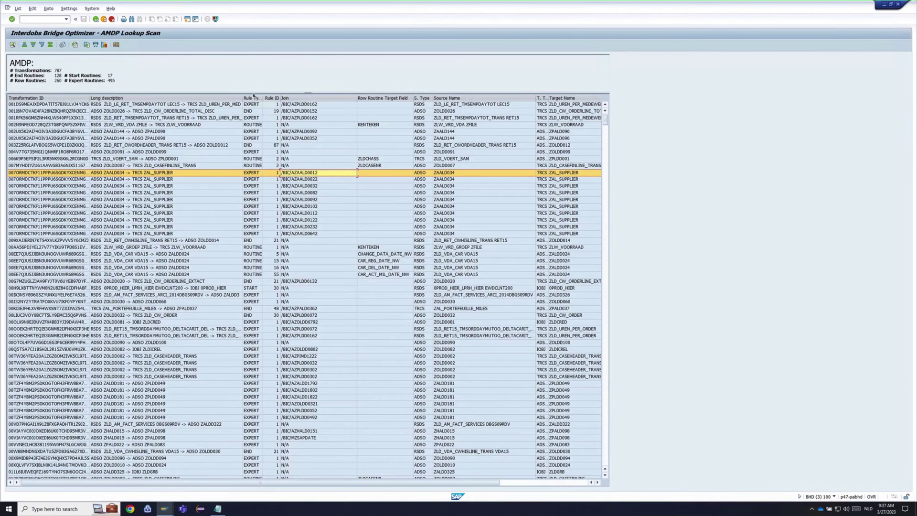
pyautogui.click(254, 97)
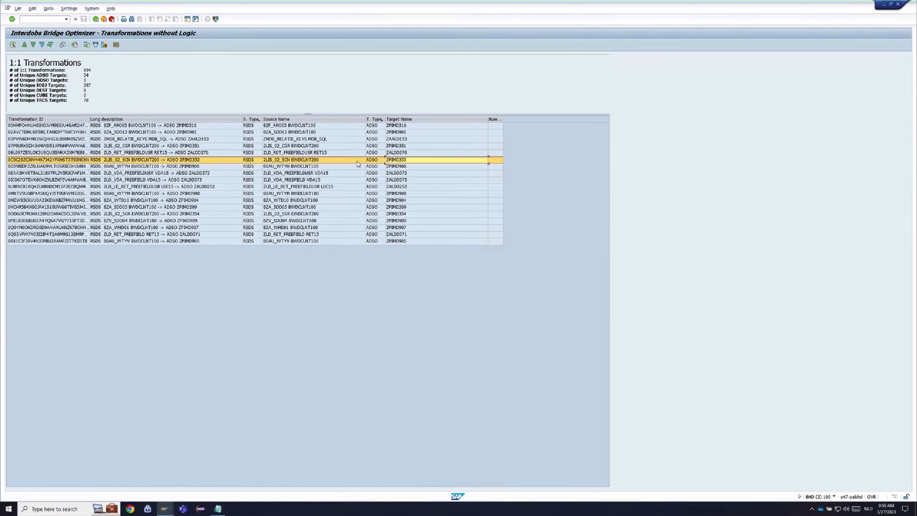
pyautogui.doubleClick(392, 162)
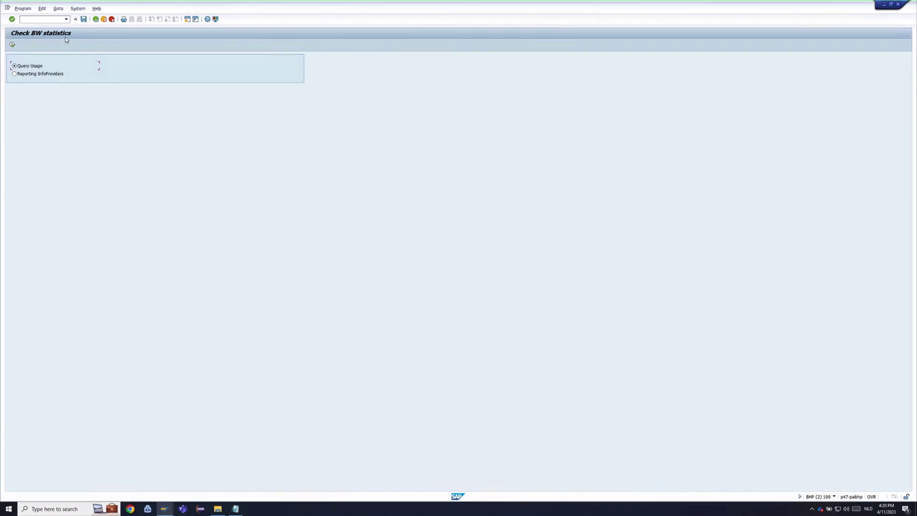
# - Choose Query Usage statistics and highlight the Query Executions heading and unused query counts
pyautogui.click(26, 67)
pyautogui.moveTo(165, 508)
pyautogui.click(140, 487)
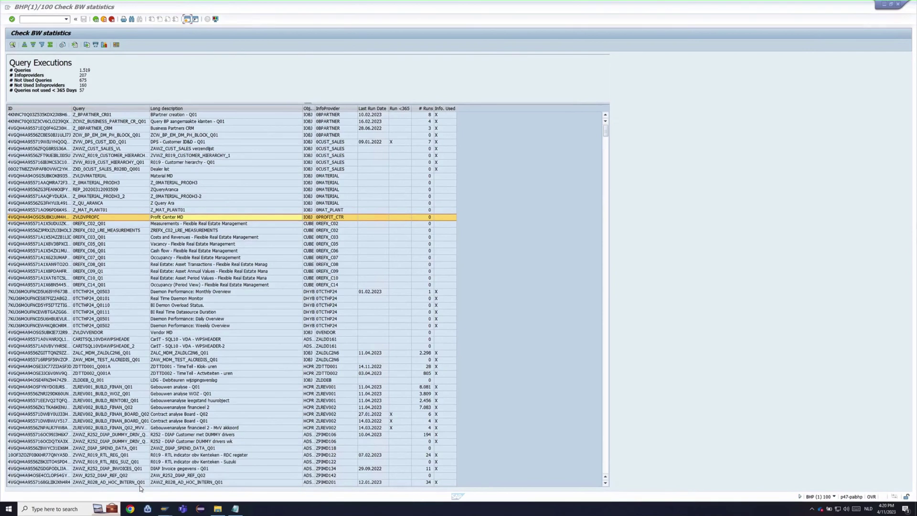
pyautogui.moveTo(9, 63); pyautogui.dragTo(89, 69)
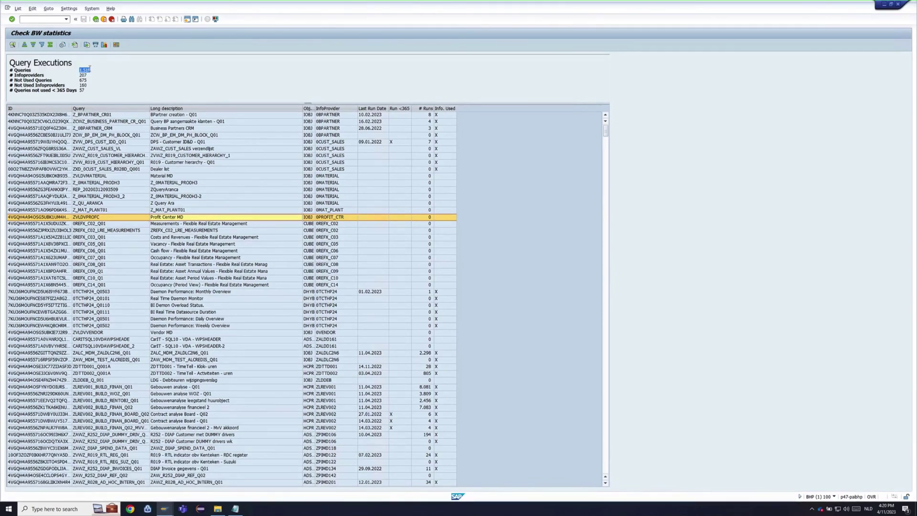
pyautogui.click(76, 77)
pyautogui.moveTo(77, 85); pyautogui.dragTo(91, 90)
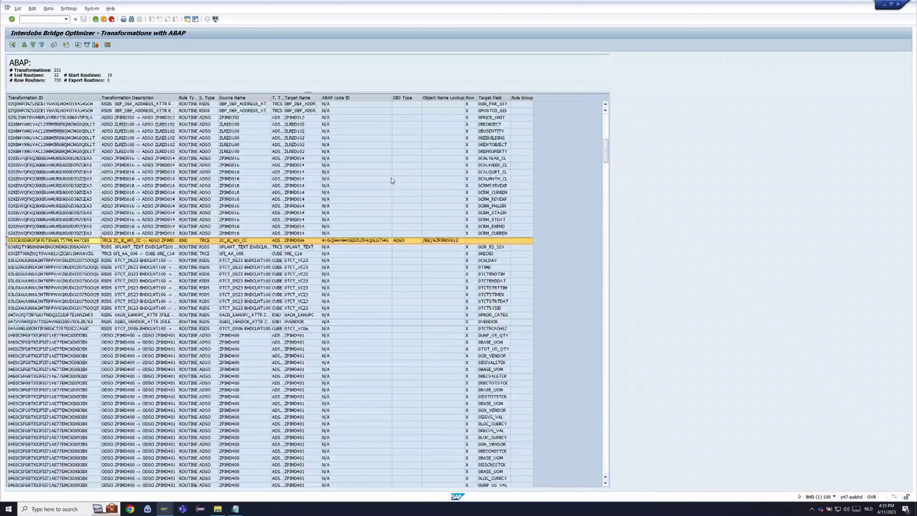
# - Review the ABAP routine summary counts in the Transformations with ABAP list
pyautogui.scroll(4, 392, 180)
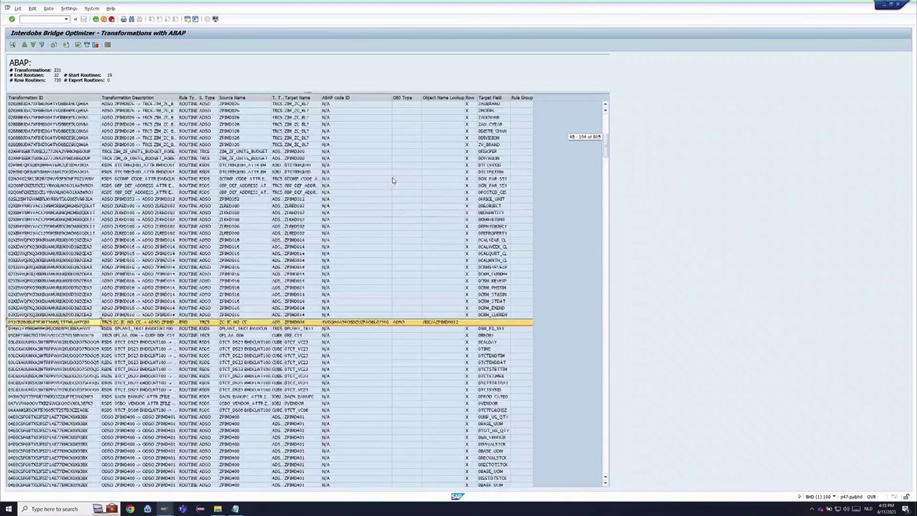
pyautogui.scroll(15, 393, 181)
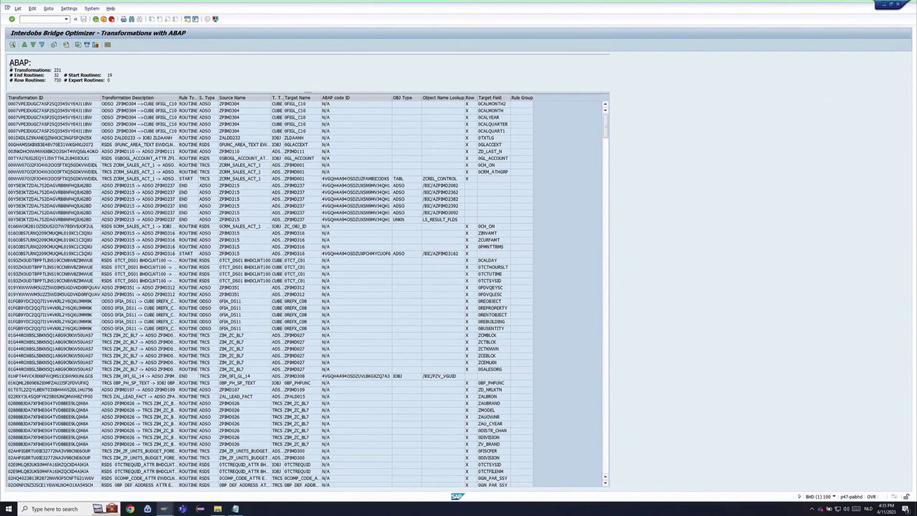
pyautogui.moveTo(9, 59); pyautogui.dragTo(110, 80)
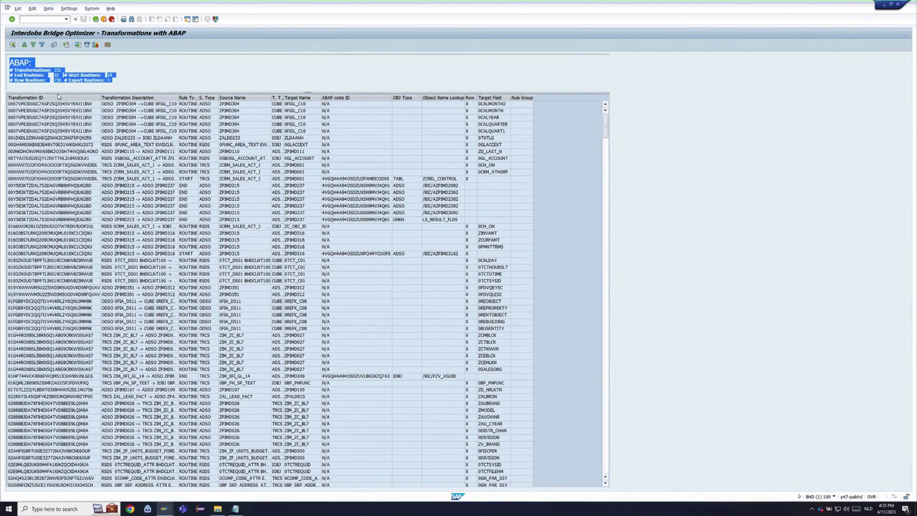
pyautogui.click(145, 81)
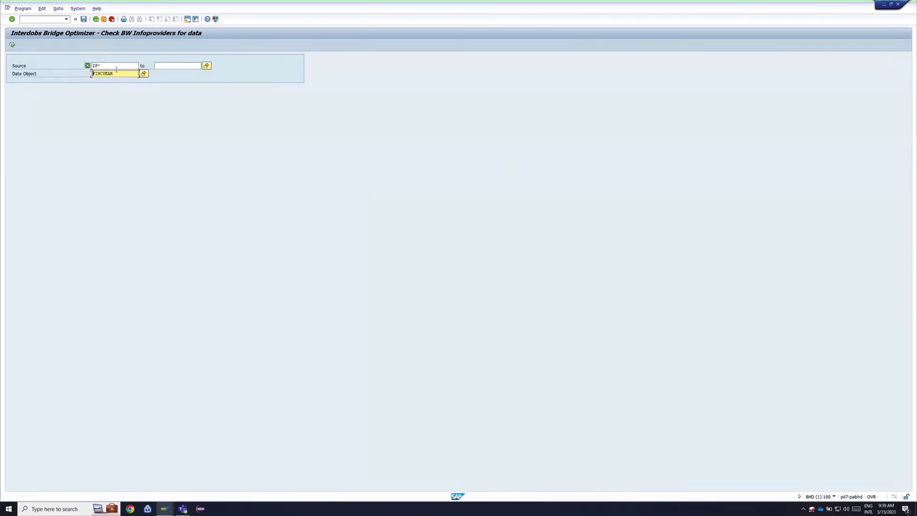
# - Run the InfoProvider data check for ZP* sources and filter Date Field to FISCYEAR
pyautogui.moveTo(116, 66); pyautogui.dragTo(88, 76)
pyautogui.click(13, 45)
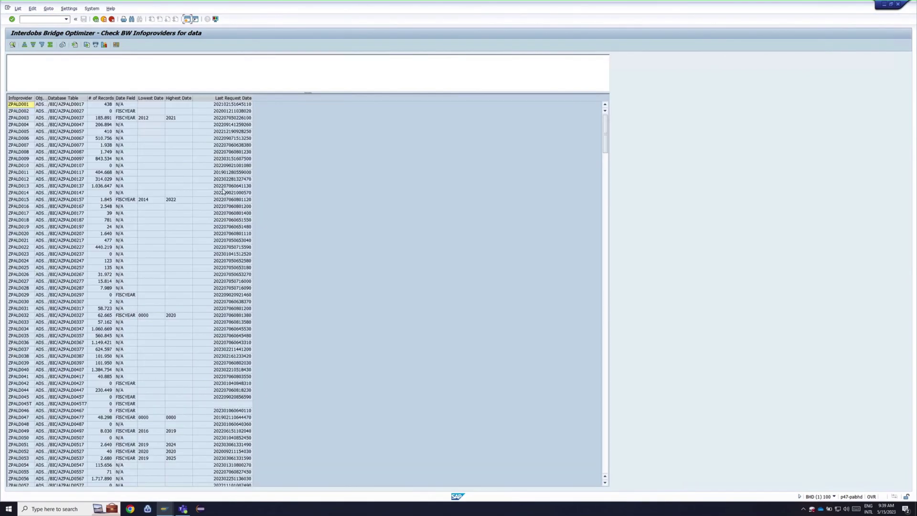
pyautogui.click(125, 200)
pyautogui.rightClick(124, 200)
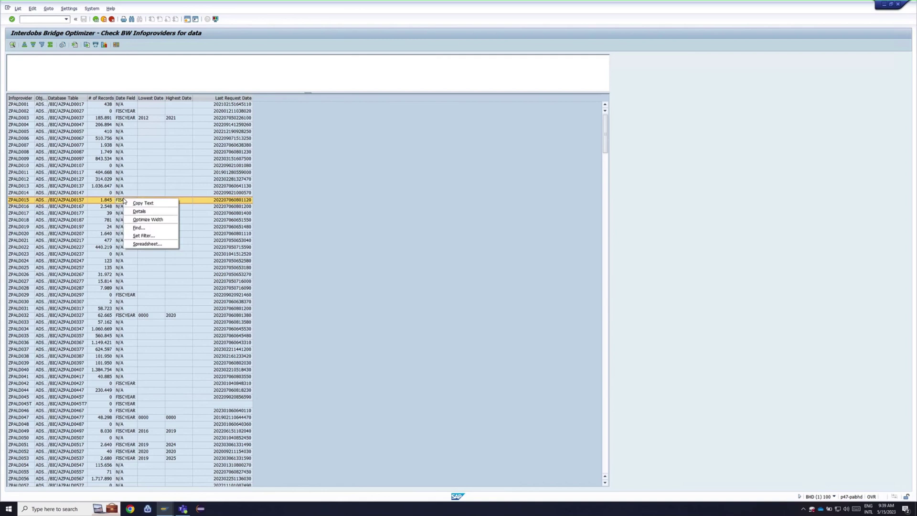
pyautogui.click(143, 236)
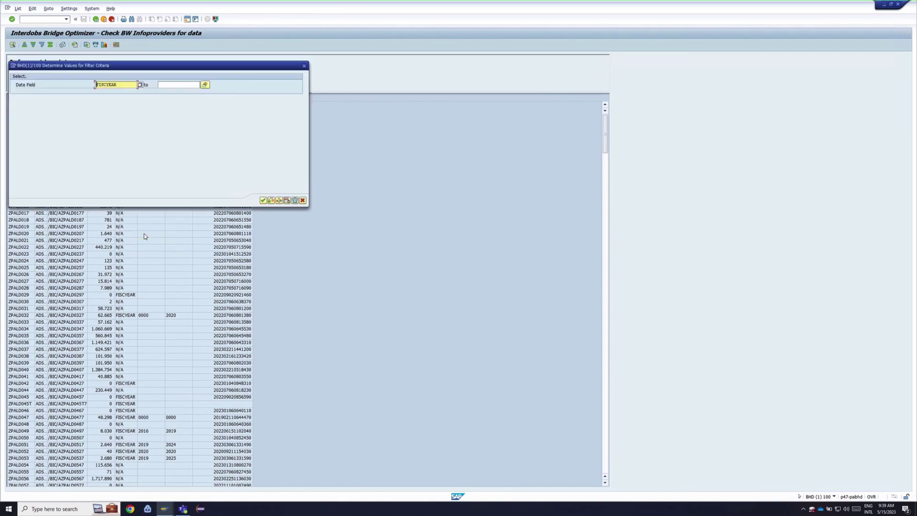
pyautogui.press('Return')
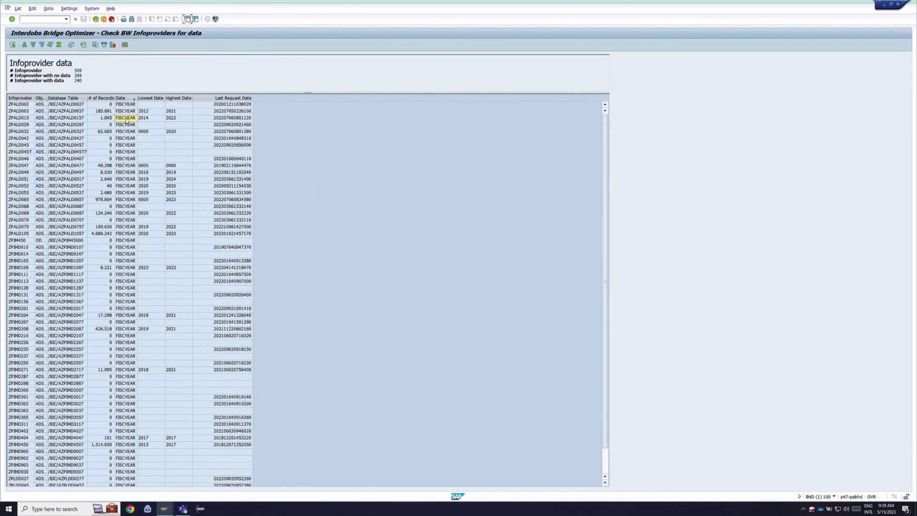
# - Inspect the filtered provider rows such as ZPALD105 and ZPALD075
pyautogui.scroll(-2, 130, 169)
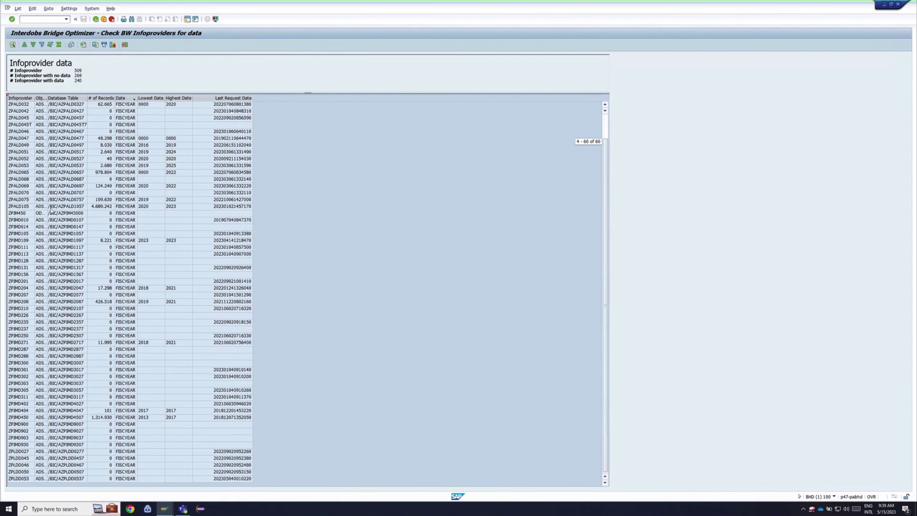
pyautogui.click(22, 208)
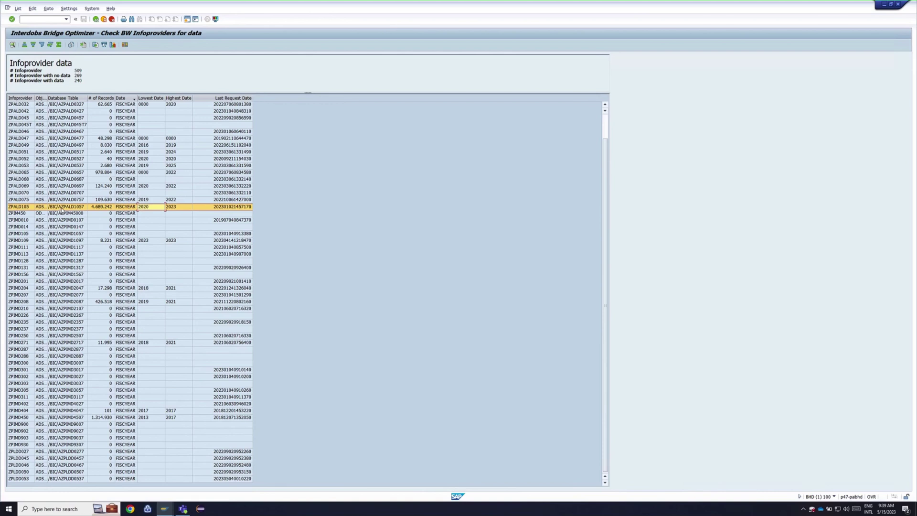
pyautogui.click(132, 248)
pyautogui.click(102, 202)
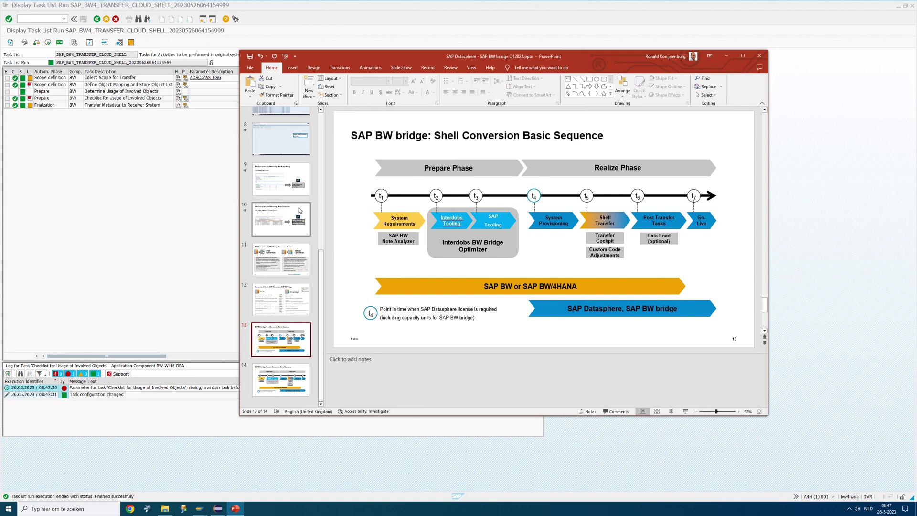
# - Bring the SAP_BW4_TRANSFER_CLOUD_SHELL task list run forward, then switch to Eclipse
pyautogui.click(176, 209)
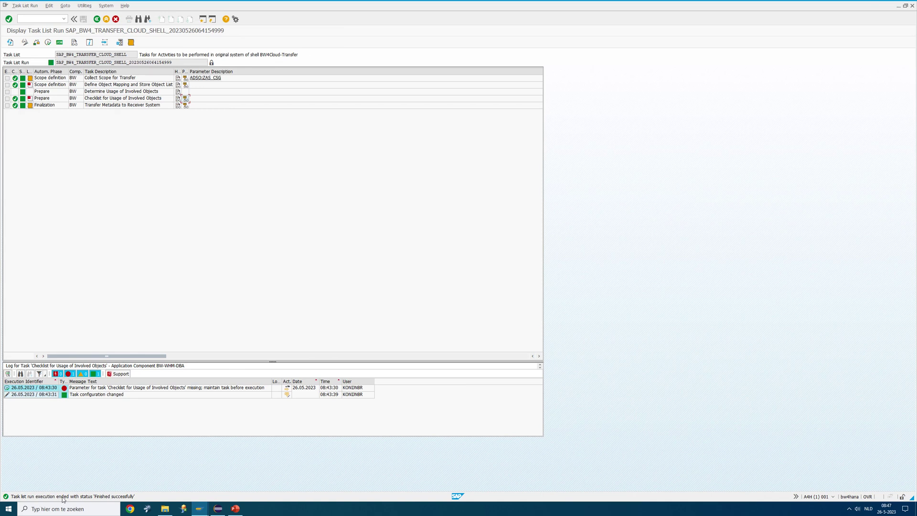
pyautogui.click(215, 512)
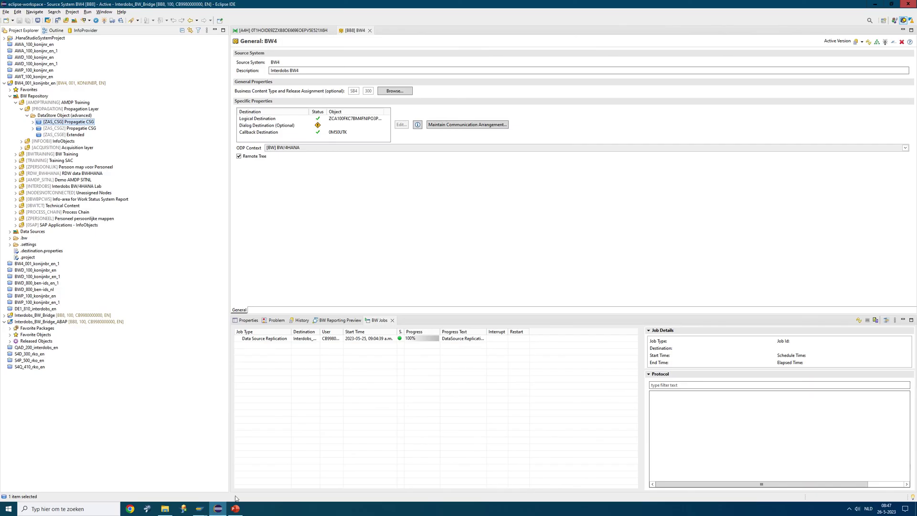
# - Collapse other projects and refresh the BW Repository of Interdobs_BW_Bridge
pyautogui.click(4, 83)
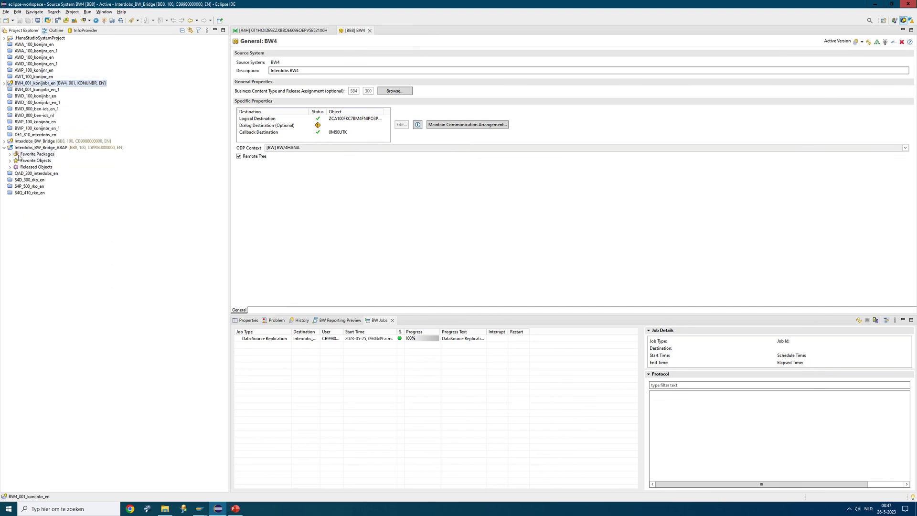
pyautogui.click(4, 147)
pyautogui.click(4, 141)
pyautogui.click(34, 154)
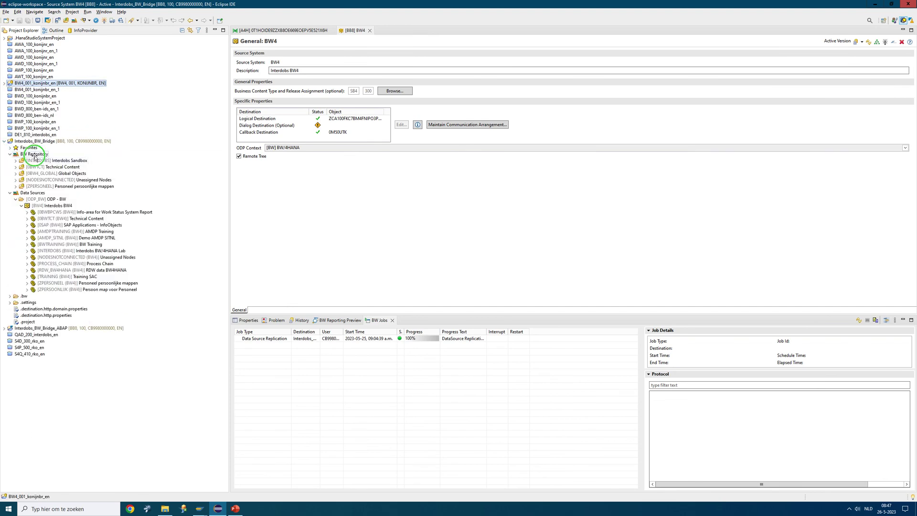
pyautogui.rightClick(35, 156)
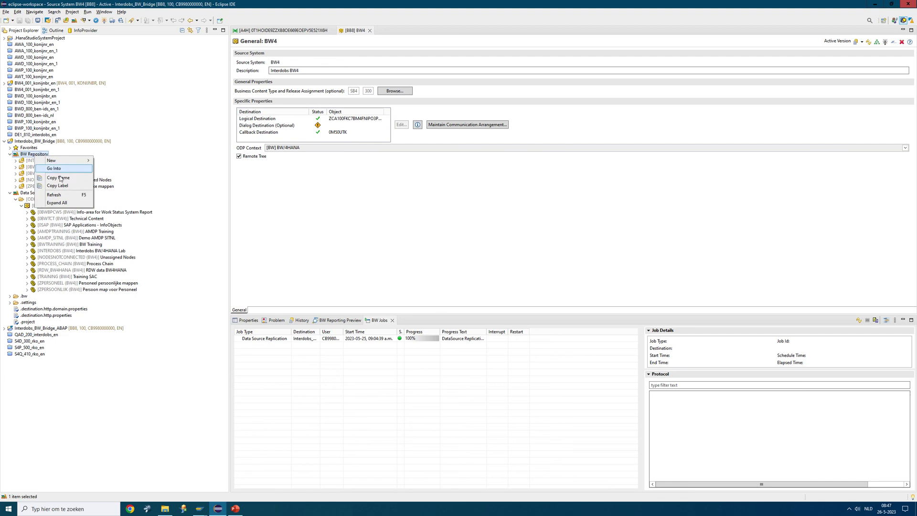
pyautogui.click(55, 195)
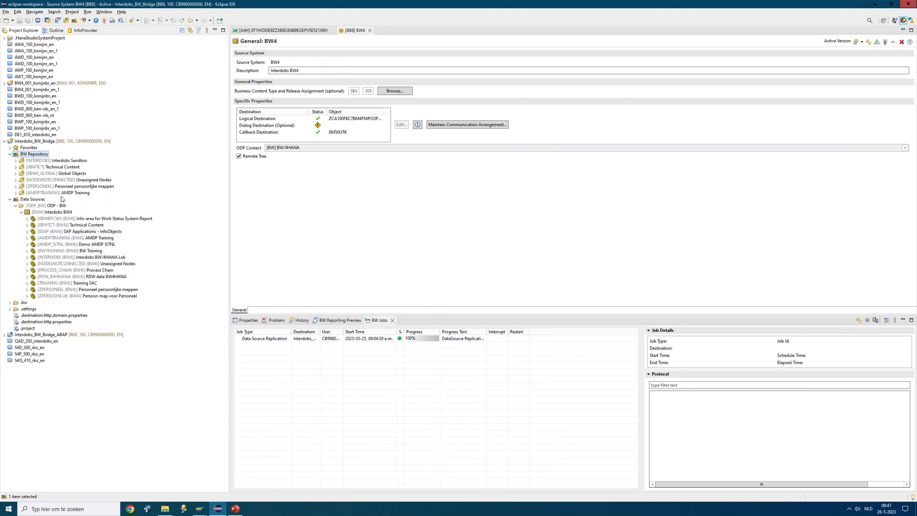
# - Expand AMDP Training's Propagation Layer to show ADSO ZAS_CSG and its Characteristic InfoObjects
pyautogui.click(15, 192)
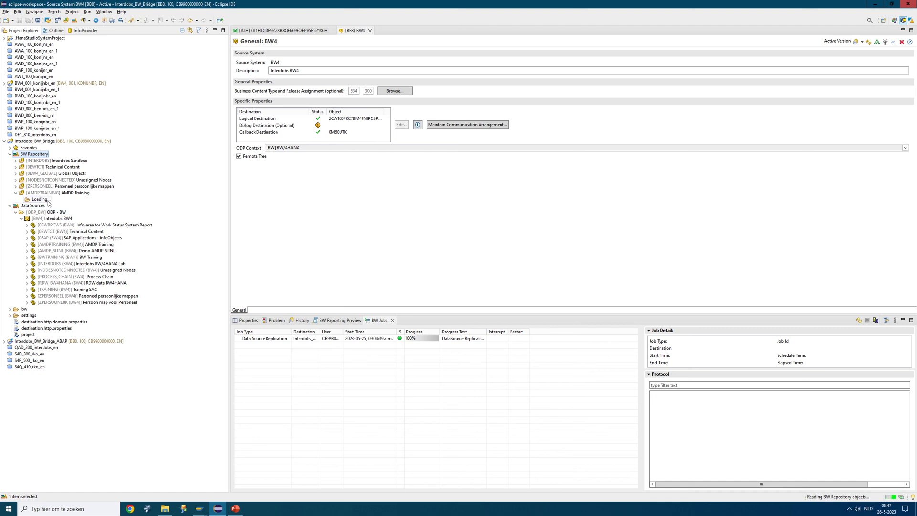
pyautogui.click(21, 200)
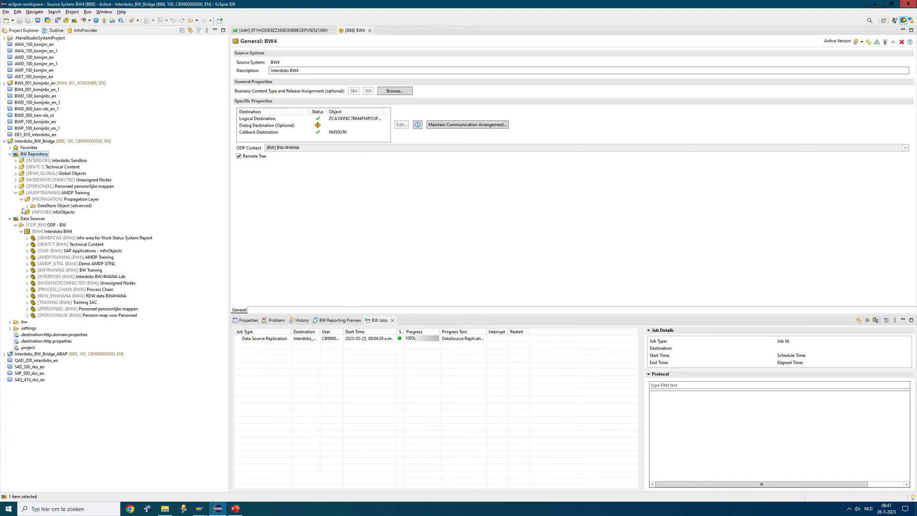
pyautogui.click(27, 206)
pyautogui.click(55, 213)
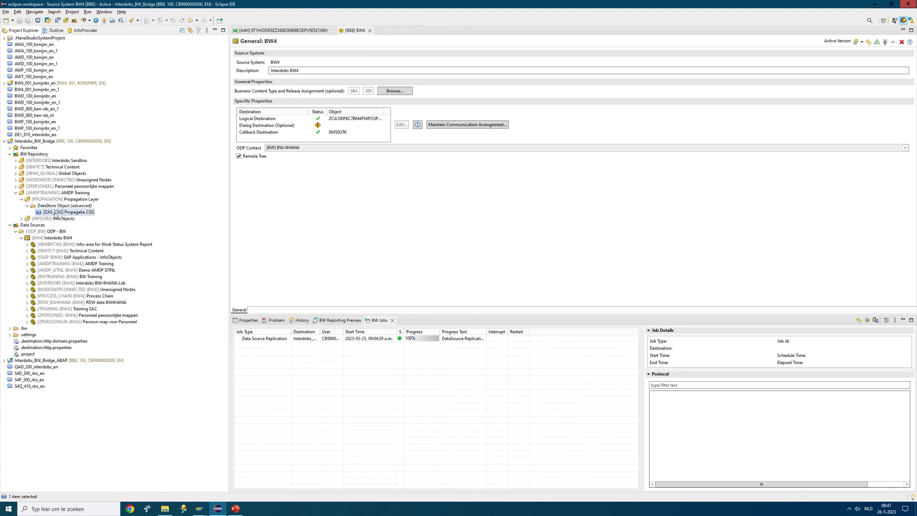
pyautogui.click(21, 218)
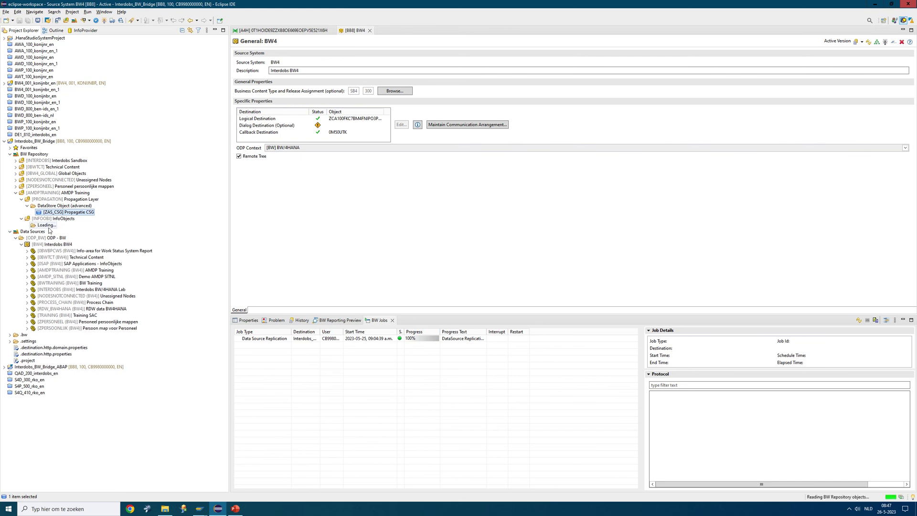
pyautogui.click(27, 226)
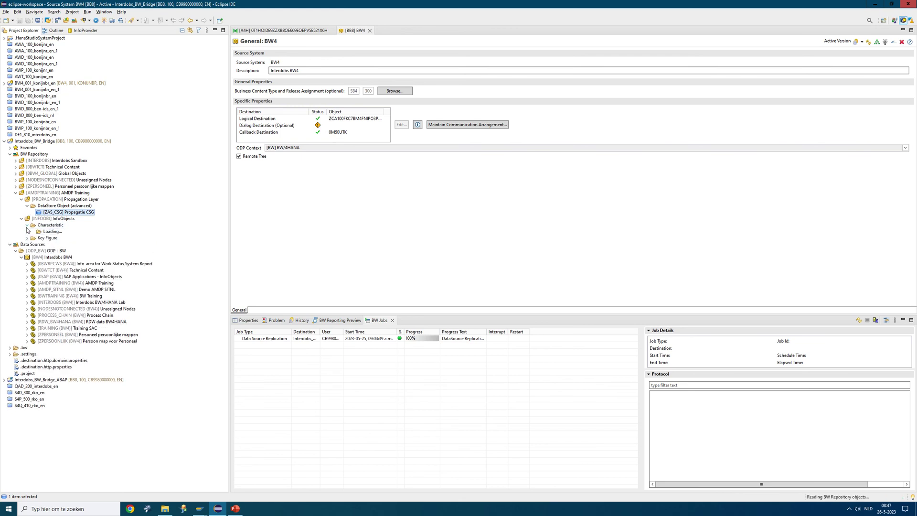